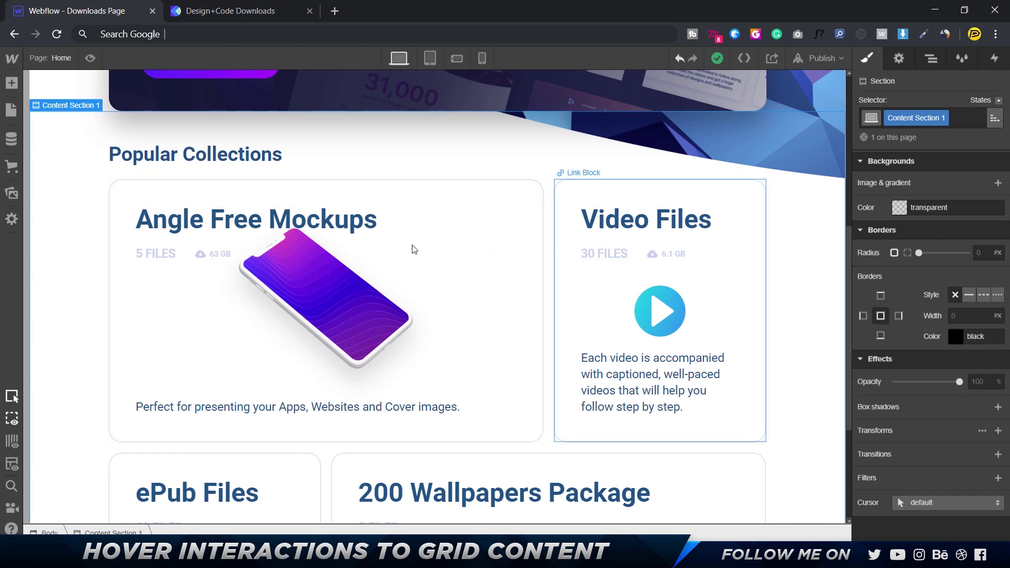
# Remove and reapply the '1' combo class on the Angle Free Mockups card.
pyautogui.scroll(-3, 323, 223)
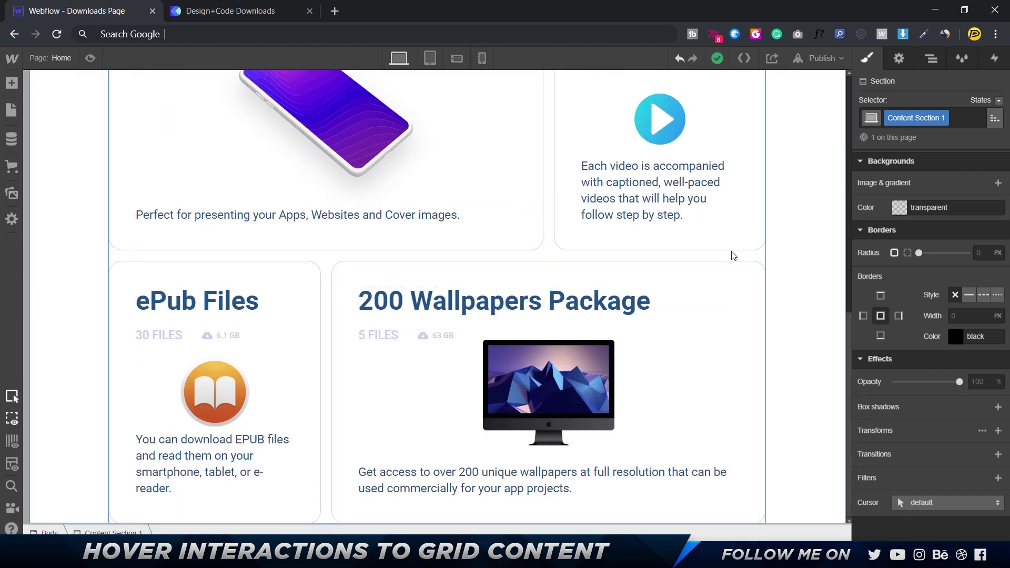
pyautogui.scroll(2, 734, 255)
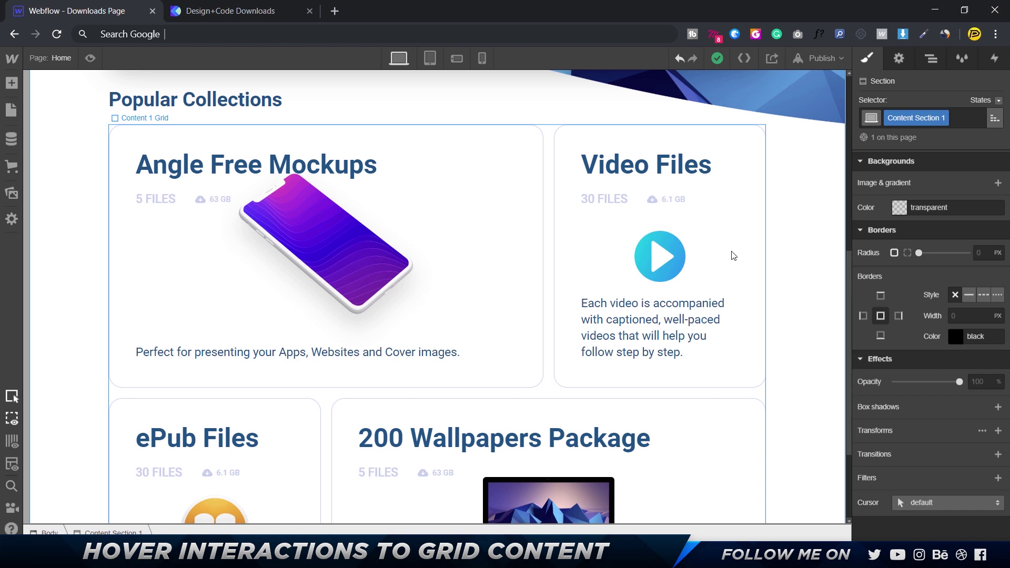
pyautogui.click(546, 119)
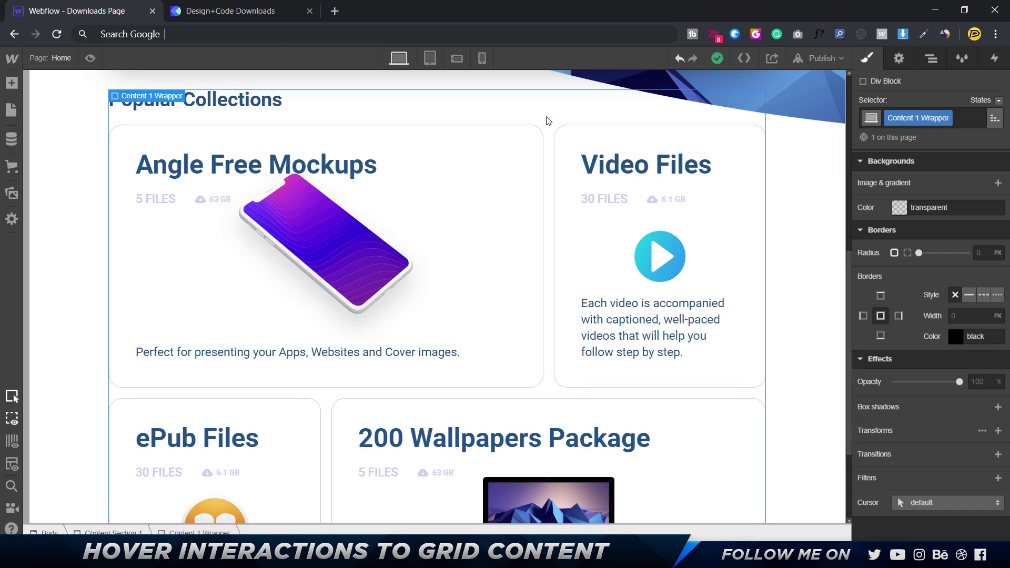
pyautogui.click(510, 150)
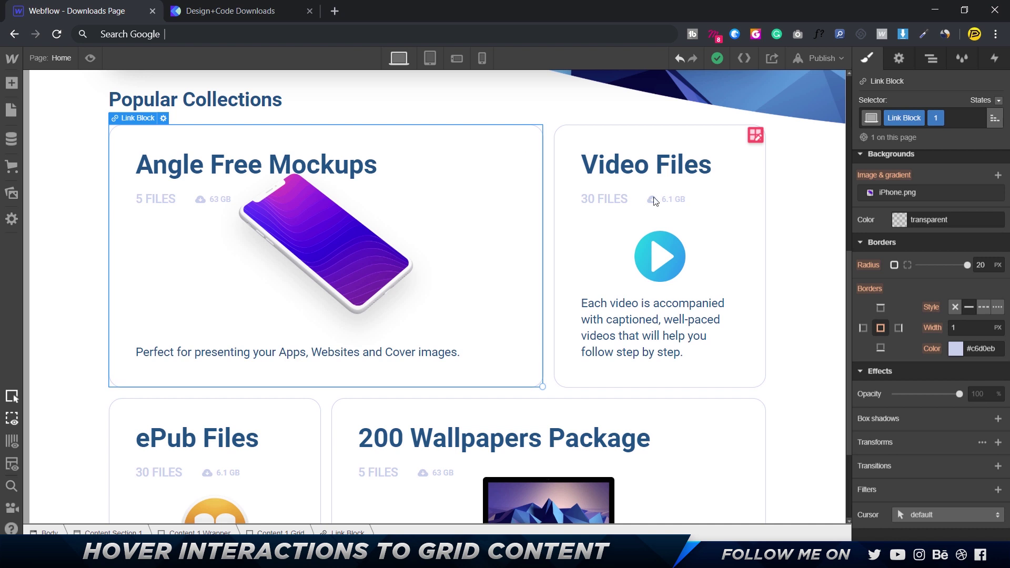
pyautogui.scroll(-1, 958, 430)
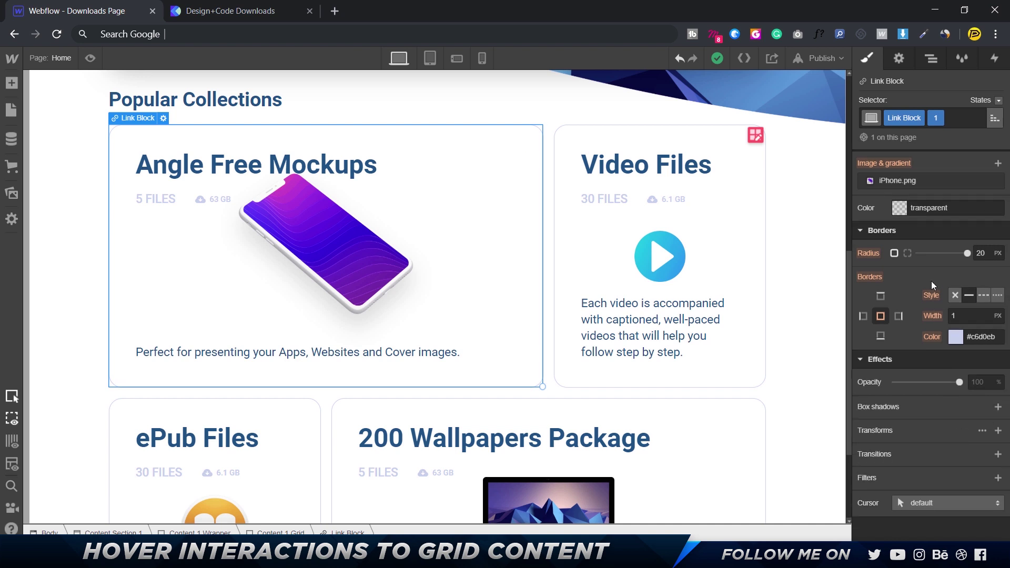
pyautogui.click(950, 118)
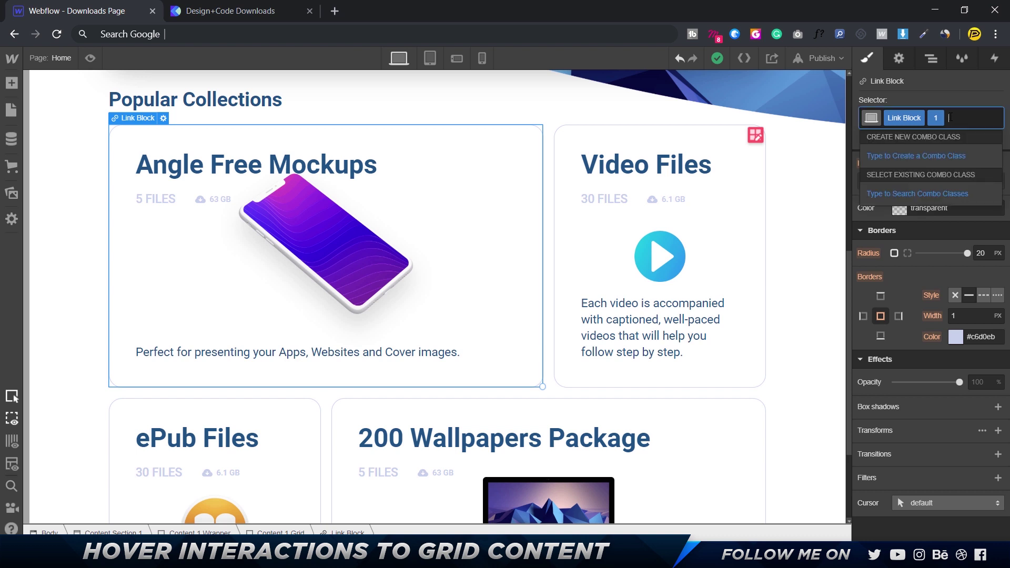
pyautogui.press('BackSpace')
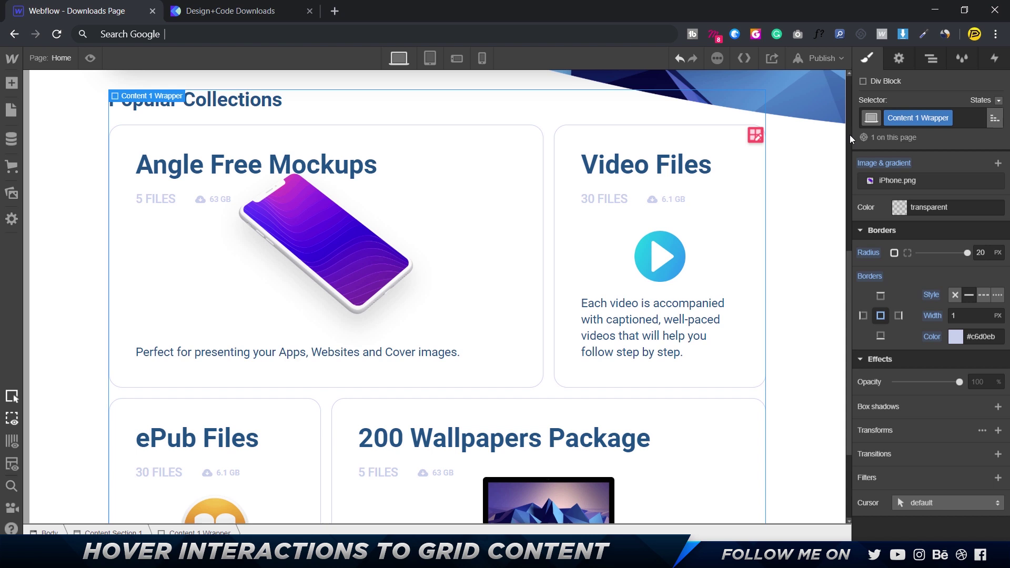
pyautogui.click(548, 127)
pyautogui.click(514, 142)
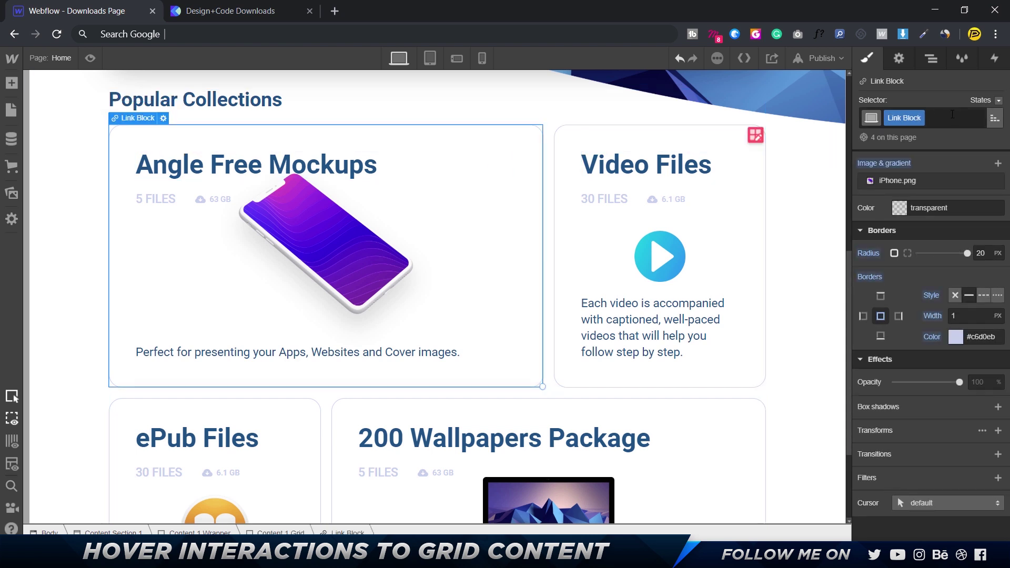
pyautogui.click(952, 117)
pyautogui.write('1')
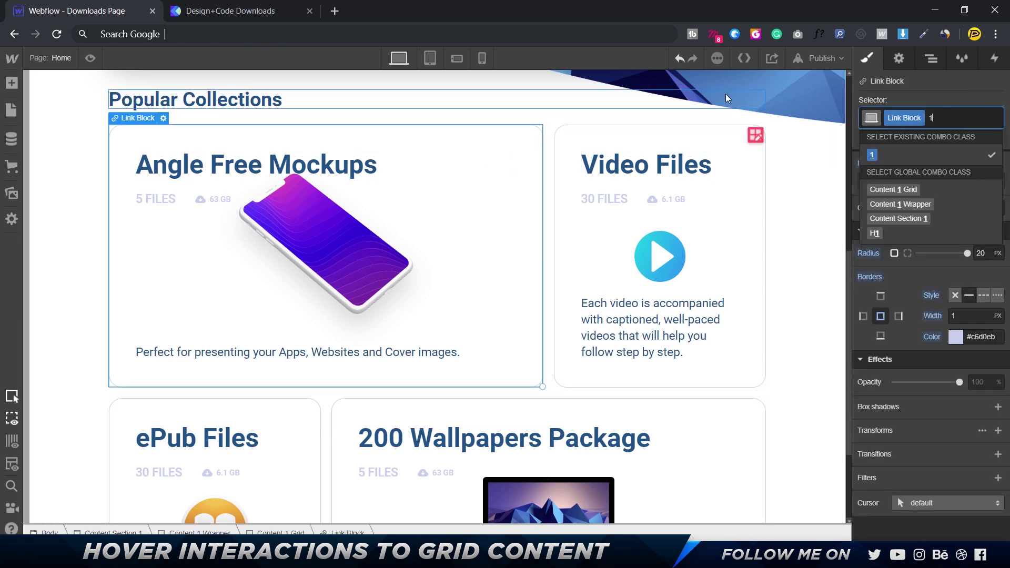
pyautogui.press('Return')
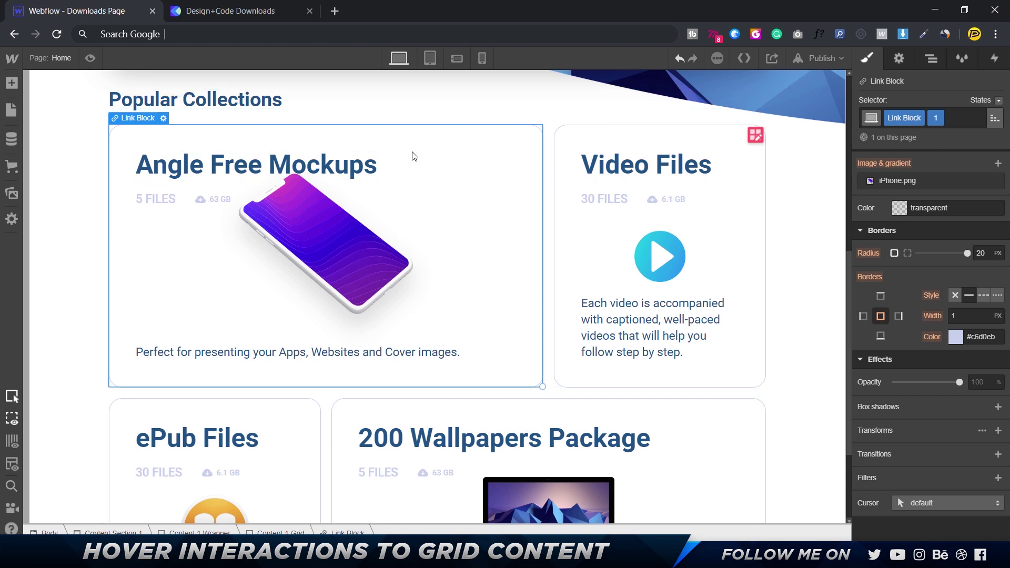
# Add a black 1px-distance, 3px-blur outer shadow, then compare with the Video Files card.
pyautogui.click(998, 408)
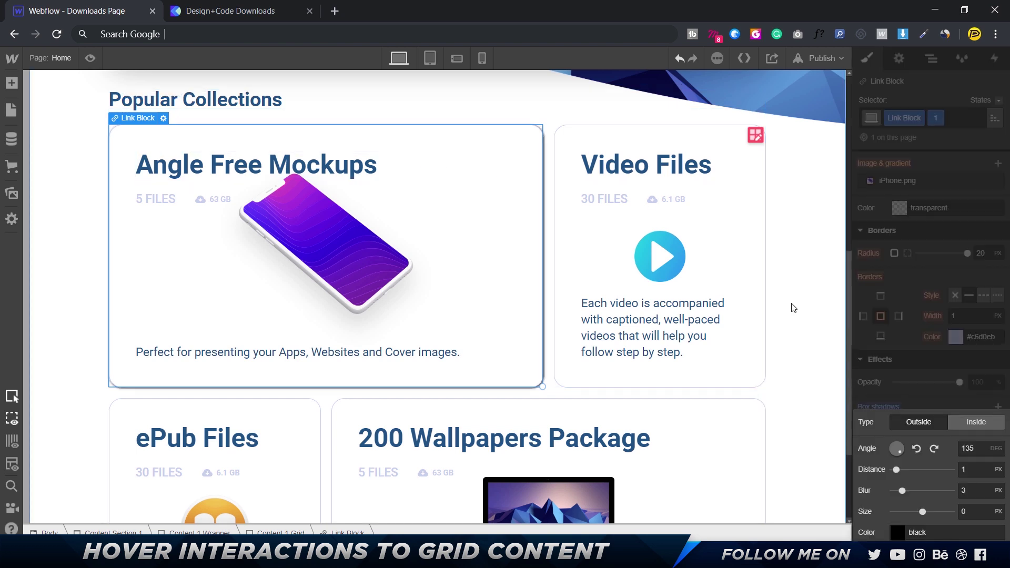
pyautogui.click(793, 308)
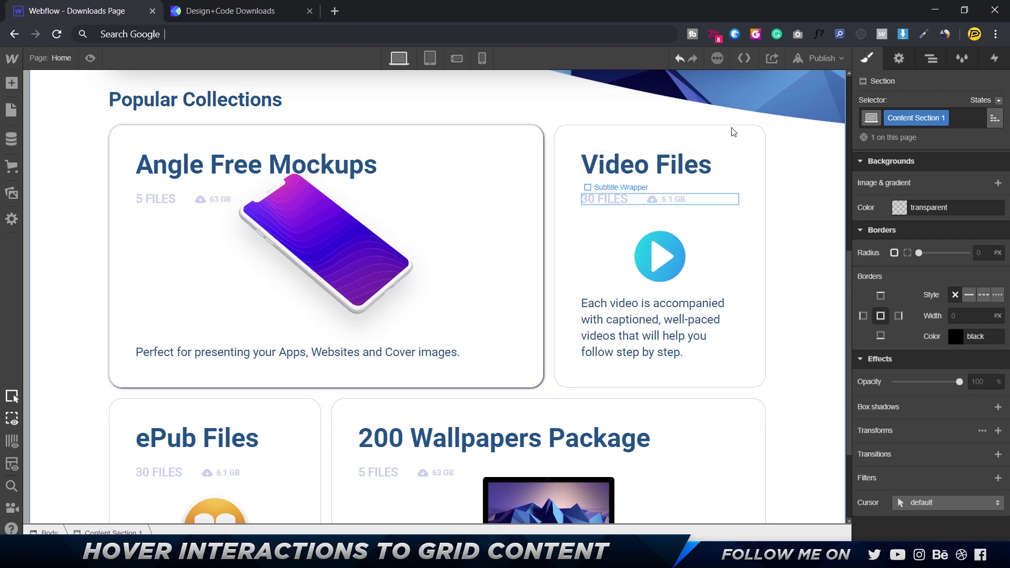
pyautogui.click(523, 180)
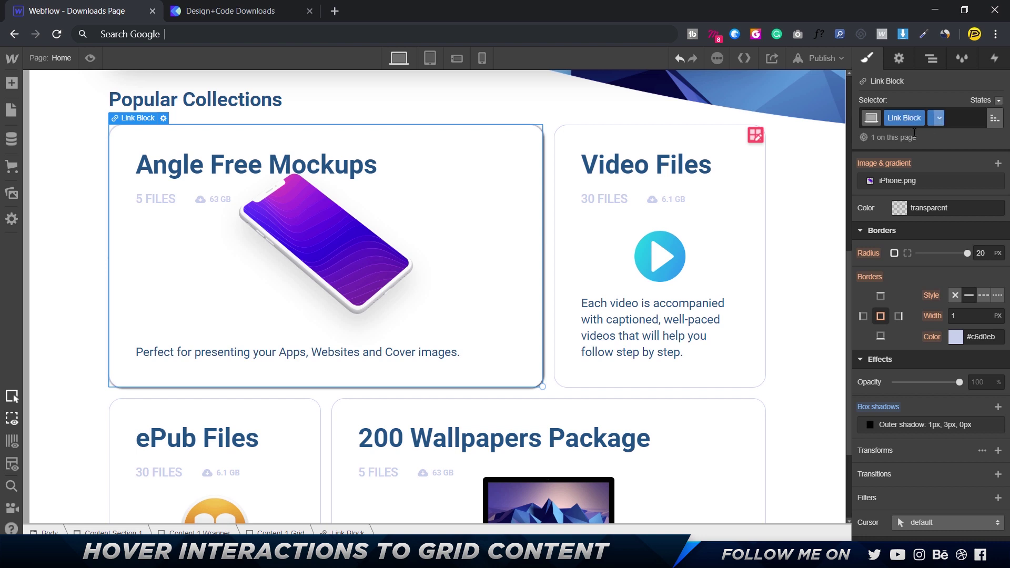
pyautogui.click(760, 210)
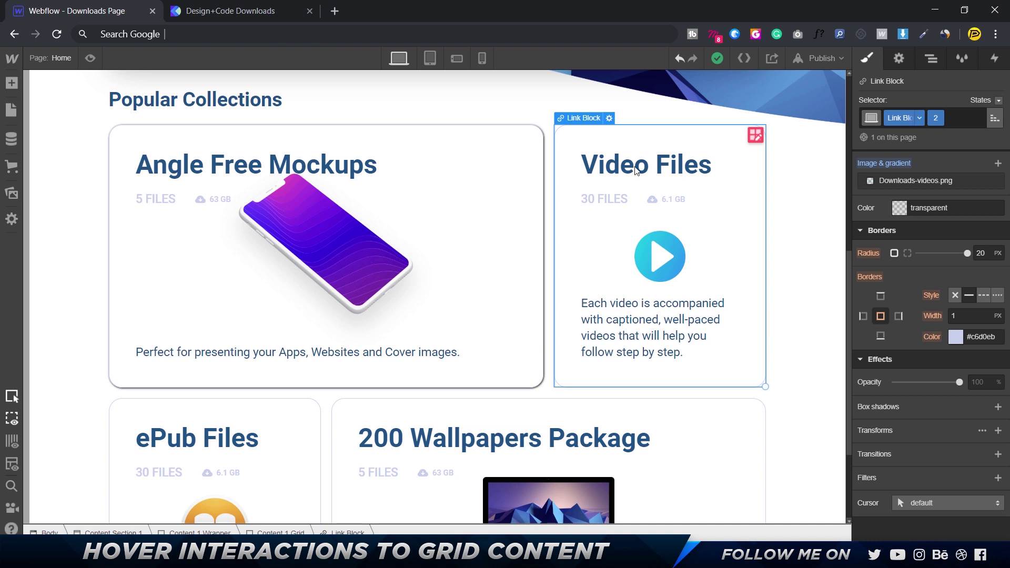
# Drop the '1' combo class so the Link Block style covers all four cards, then add the shadow.
pyautogui.click(530, 165)
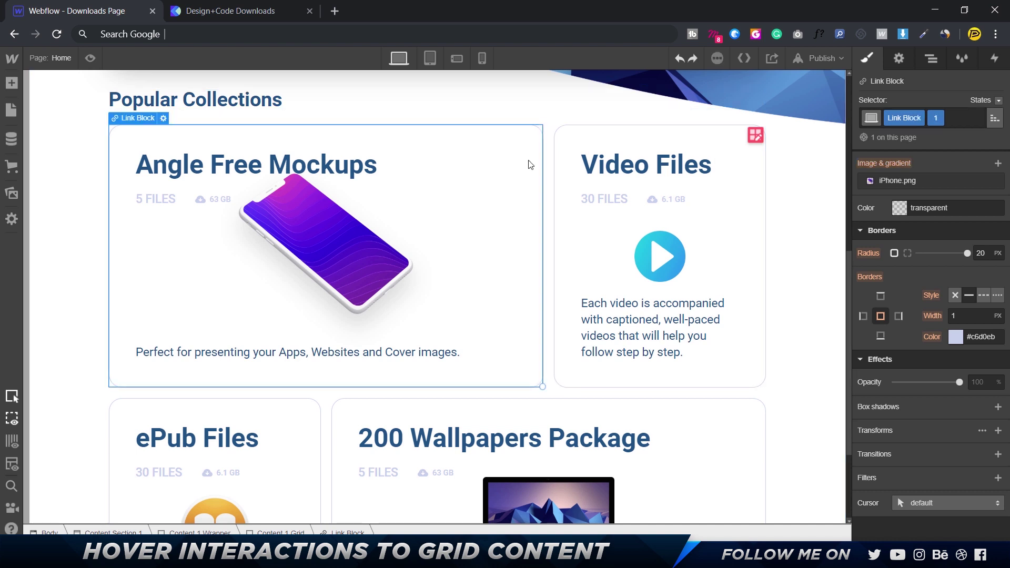
pyautogui.click(956, 119)
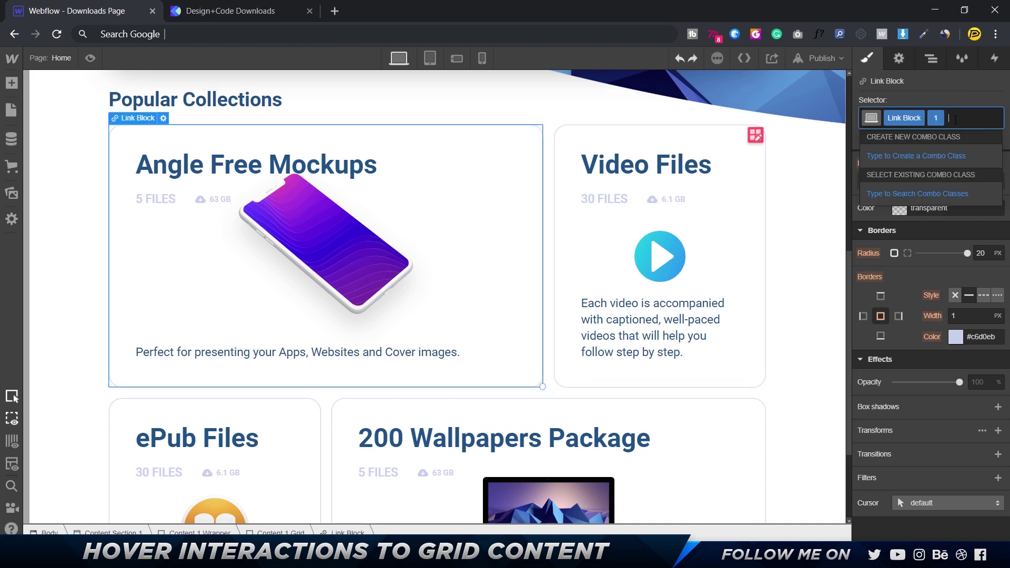
pyautogui.click(583, 97)
pyautogui.click(542, 173)
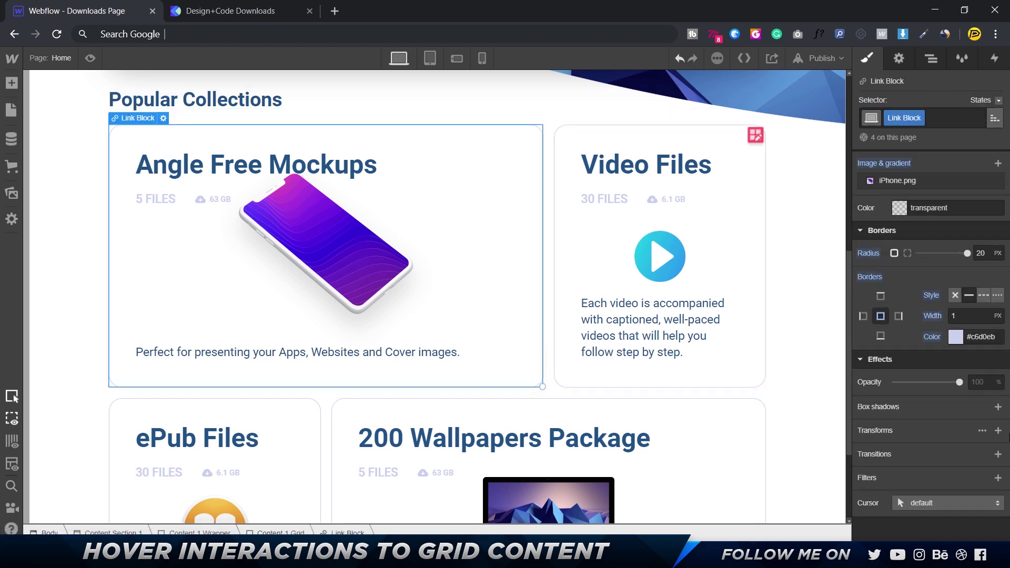
pyautogui.click(998, 408)
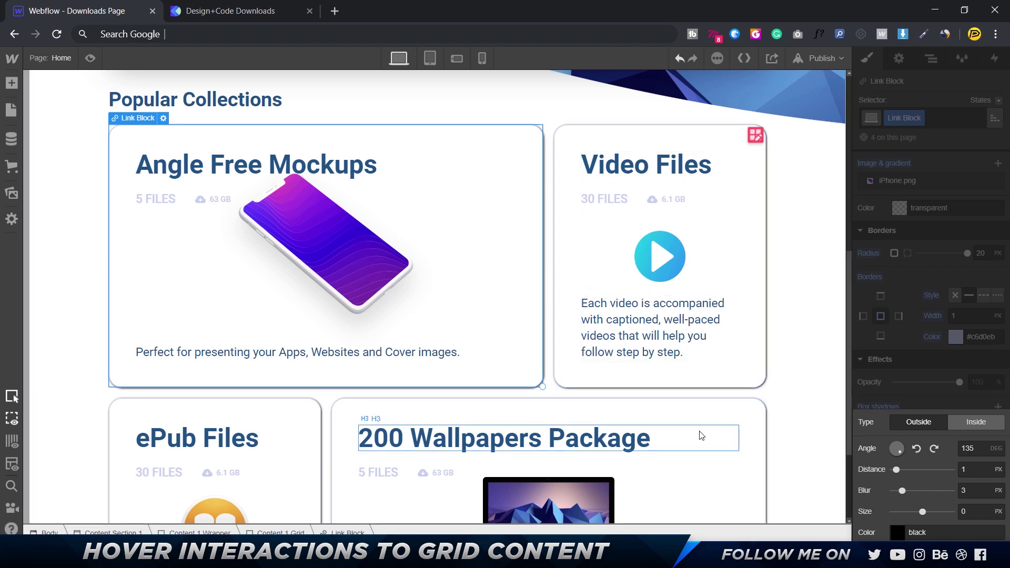
pyautogui.scroll(-3, 702, 436)
pyautogui.scroll(5, 701, 436)
pyautogui.scroll(-3, 701, 435)
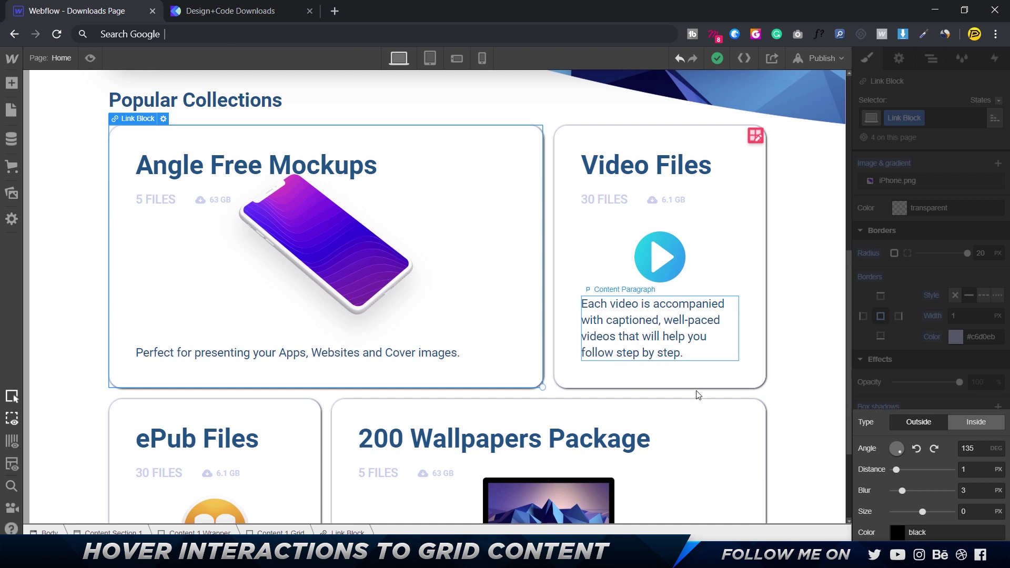
# Set the card shadow to angle 180, distance 10, blur 20, colour #C6D0EB at 50% opacity.
pyautogui.click(986, 446)
pyautogui.write('180')
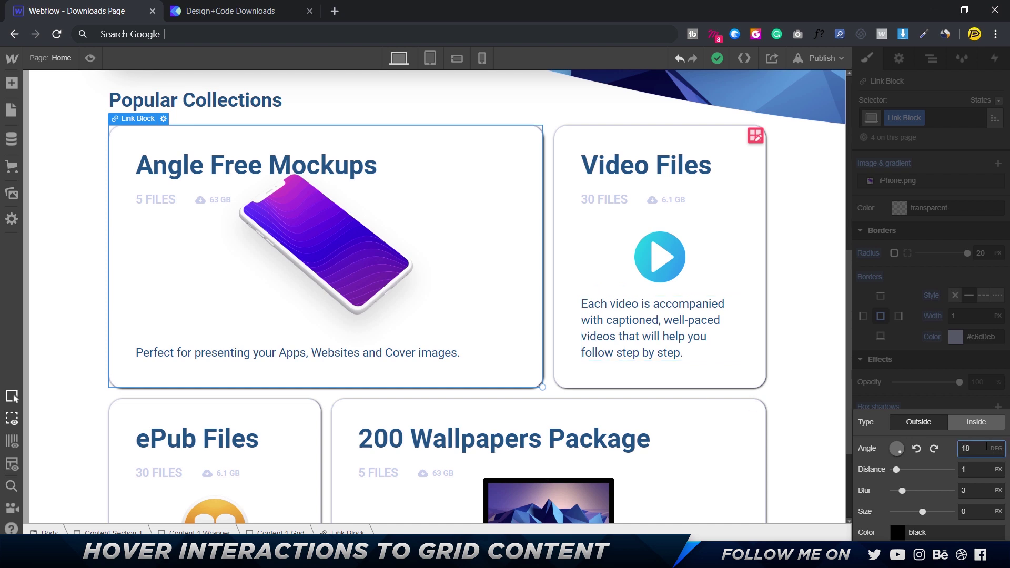
pyautogui.click(972, 467)
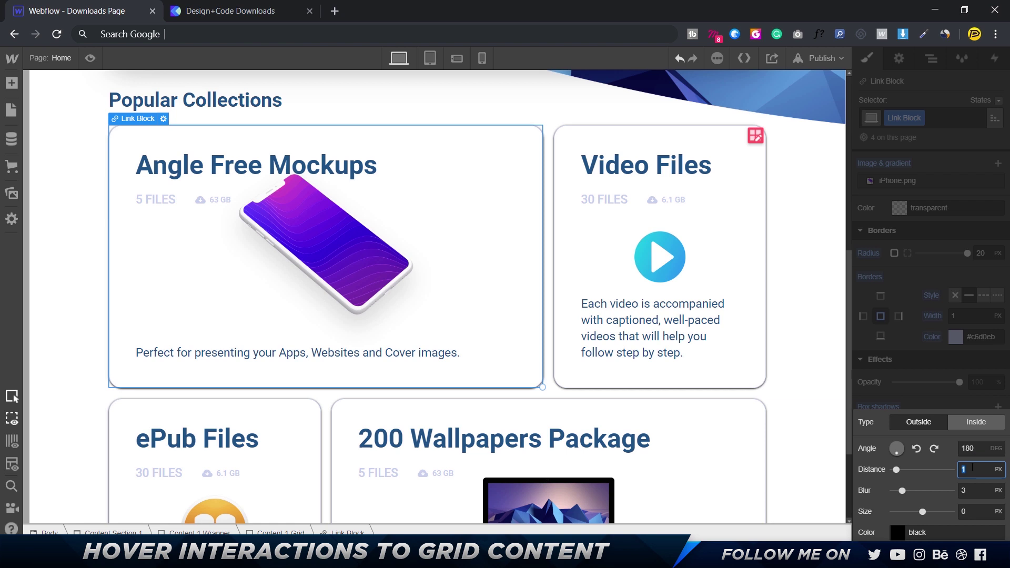
pyautogui.press('Tab')
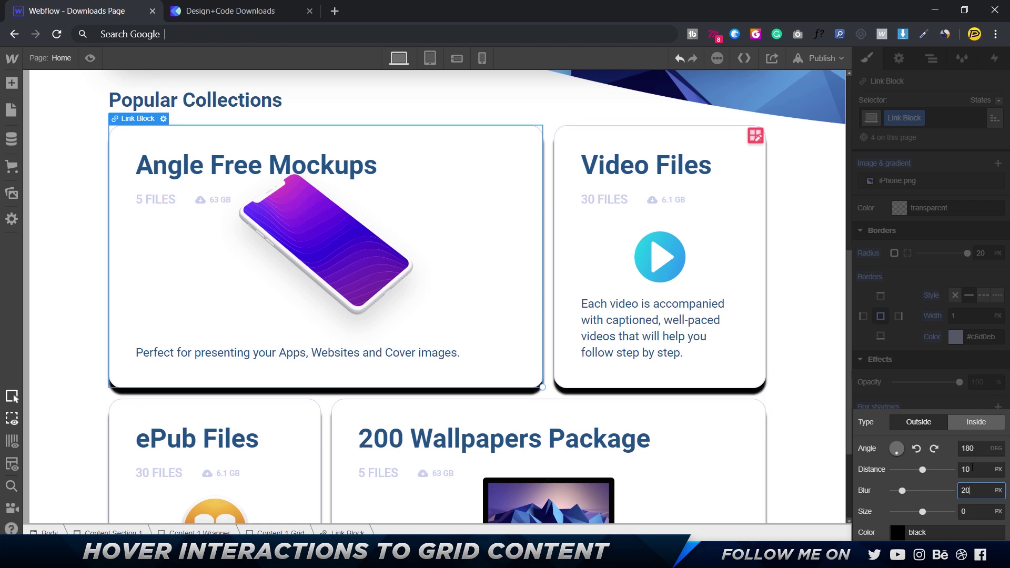
pyautogui.press('Return')
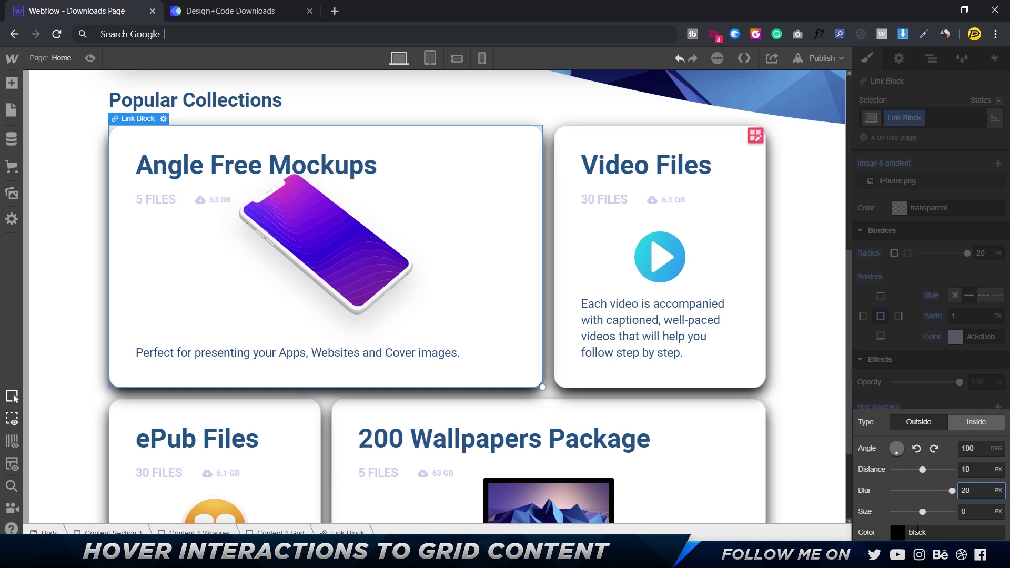
pyautogui.click(925, 532)
pyautogui.write('C6D0EB')
pyautogui.press('Return')
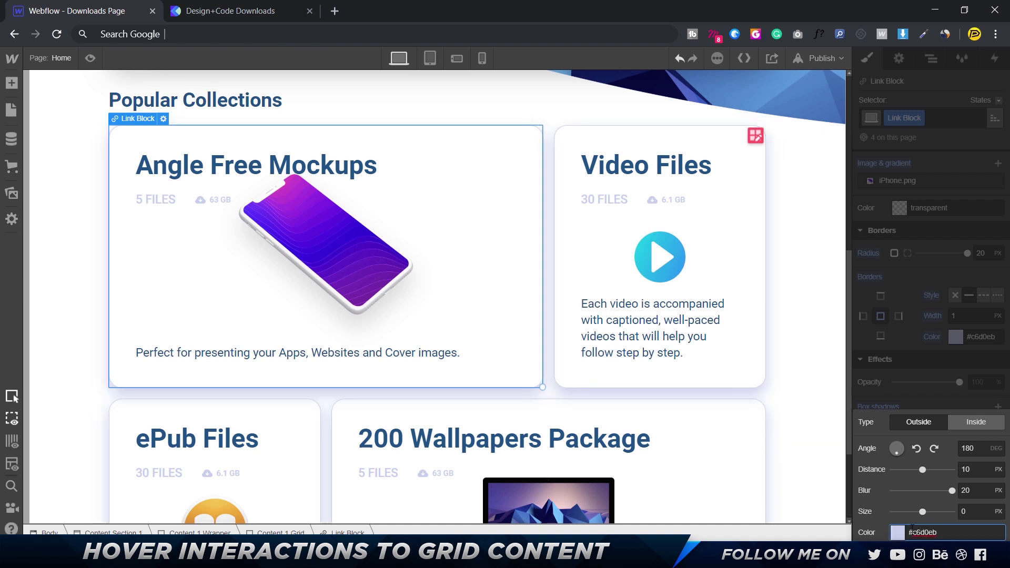
pyautogui.click(897, 532)
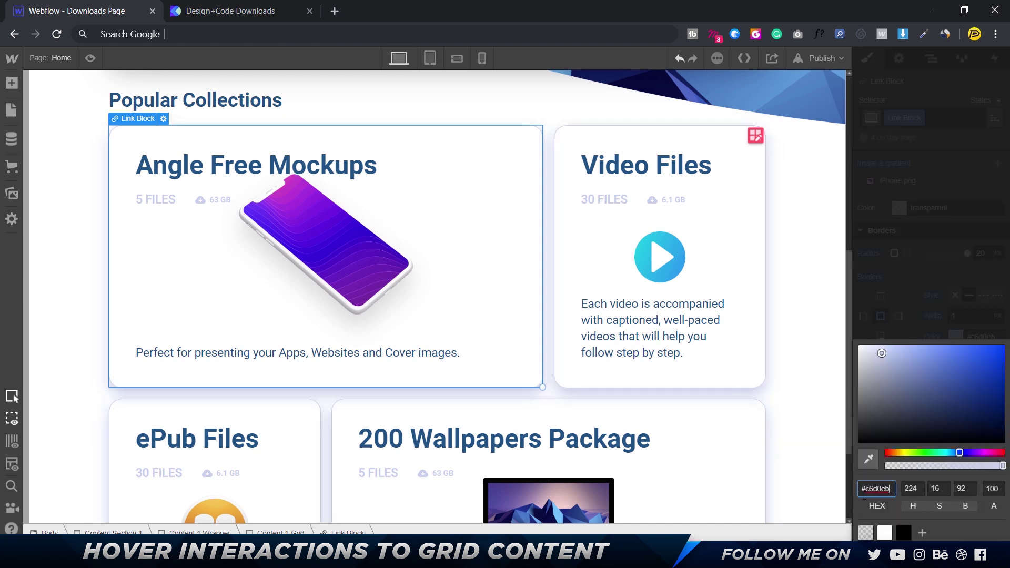
pyautogui.click(993, 488)
pyautogui.write('50')
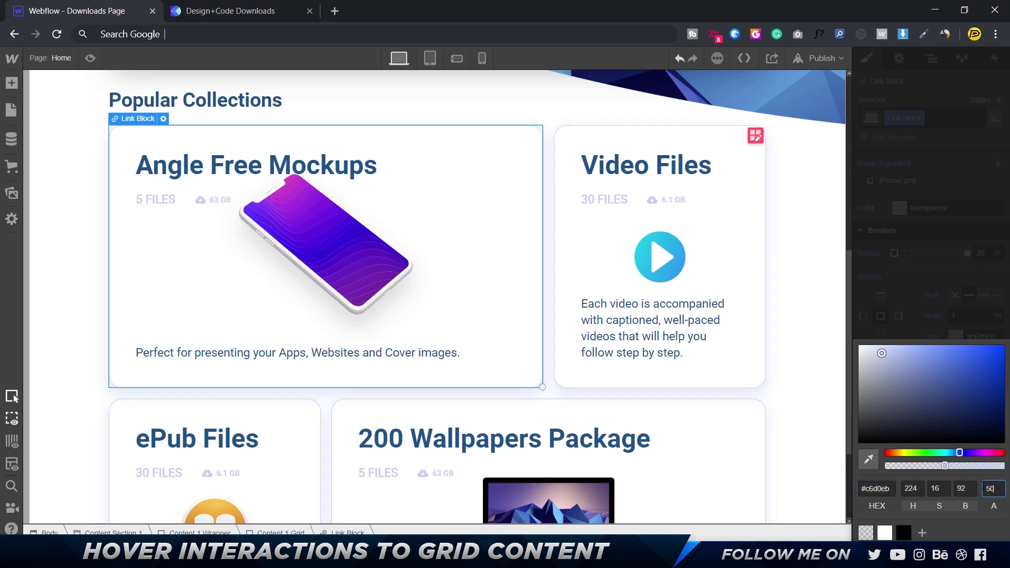
pyautogui.click(814, 338)
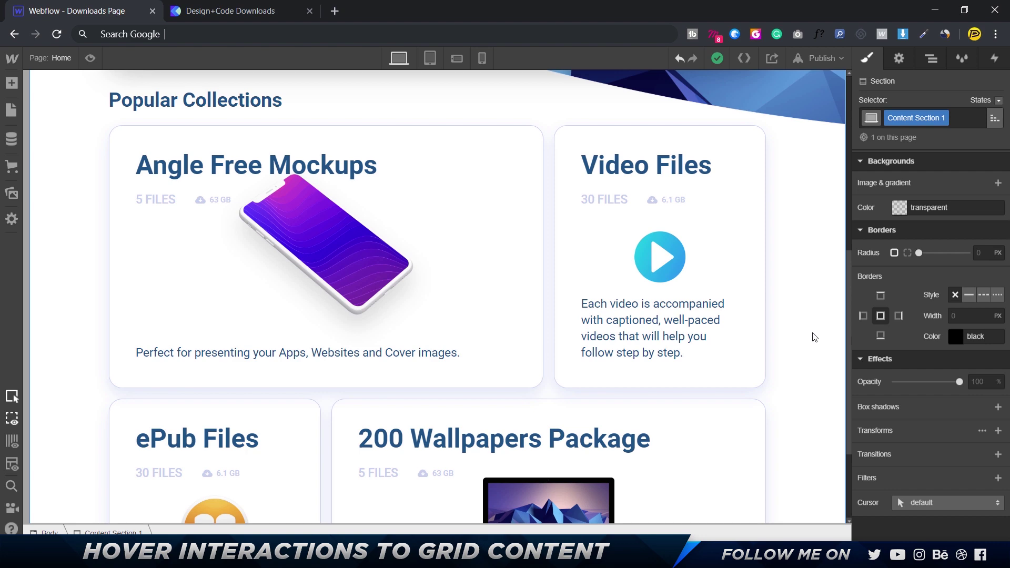
# Check the Angle card's Base Drop Shadow settings in the Figma design.
pyautogui.hotkey('alt', 'Tab')
pyautogui.press('Tab')
pyautogui.click(455, 121)
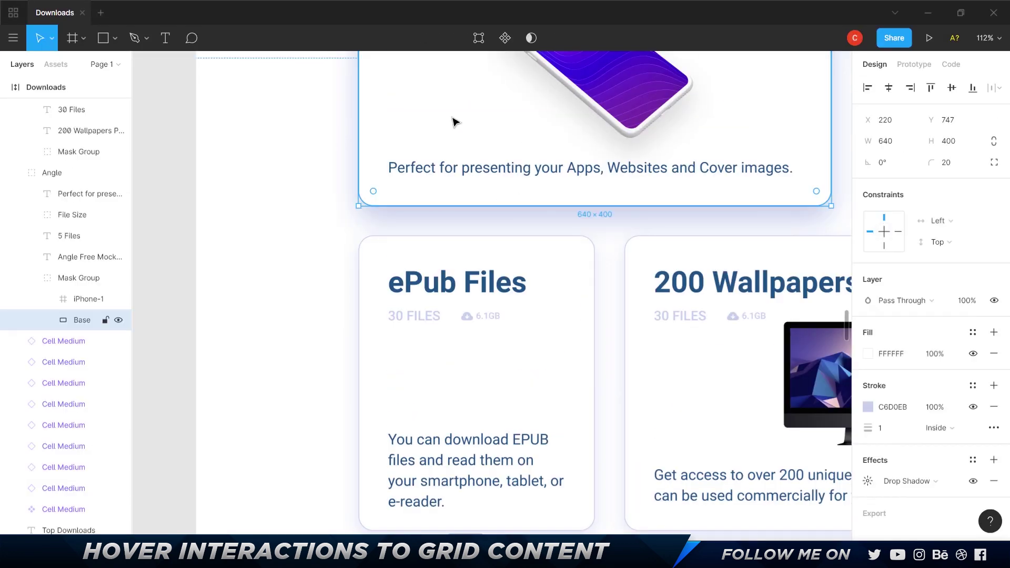
pyautogui.click(867, 481)
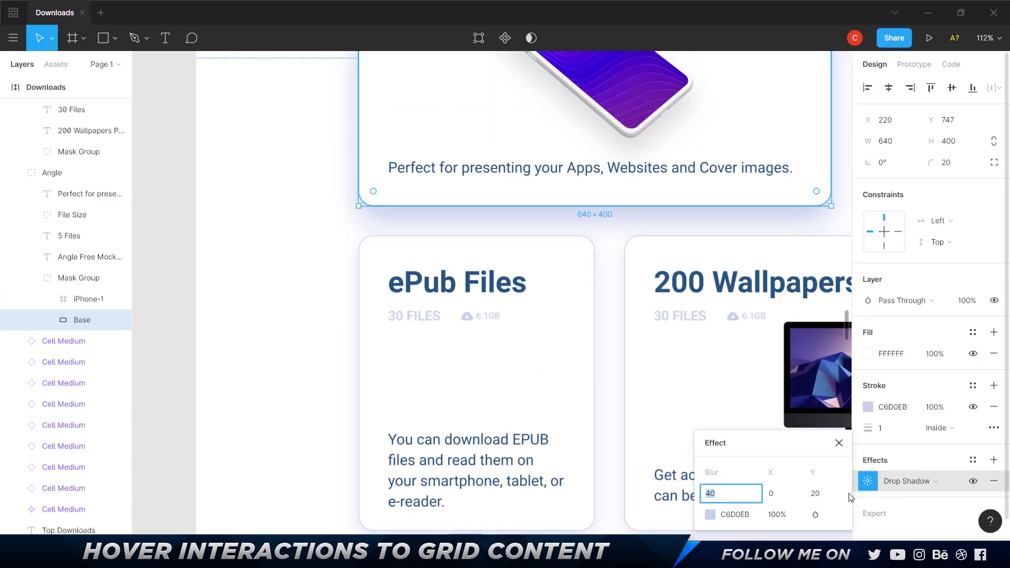
pyautogui.hotkey('alt', 'Tab')
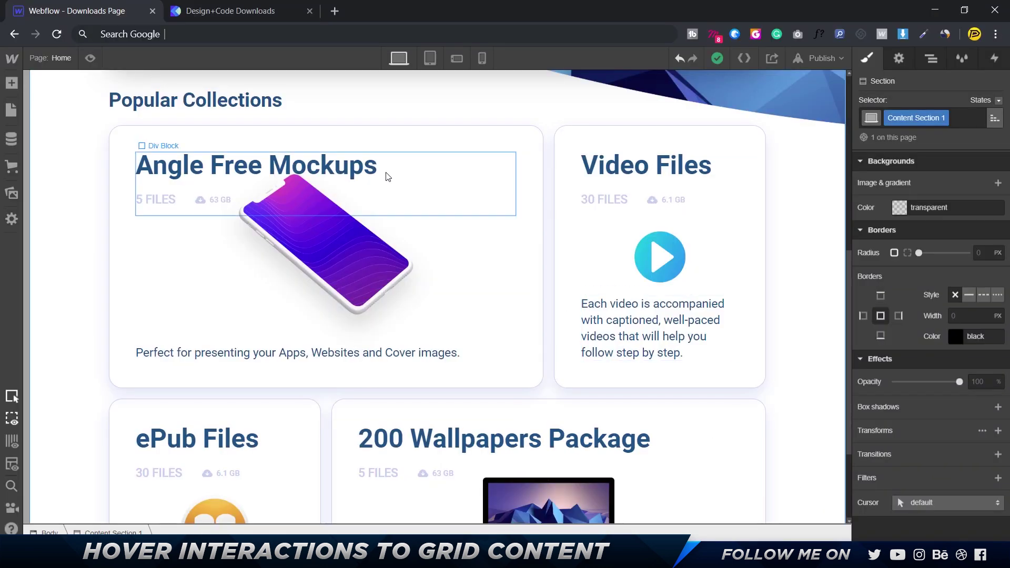
# In the card's Hover state, set the shadow to 20px distance, 40px blur, 100% colour opacity.
pyautogui.click(534, 227)
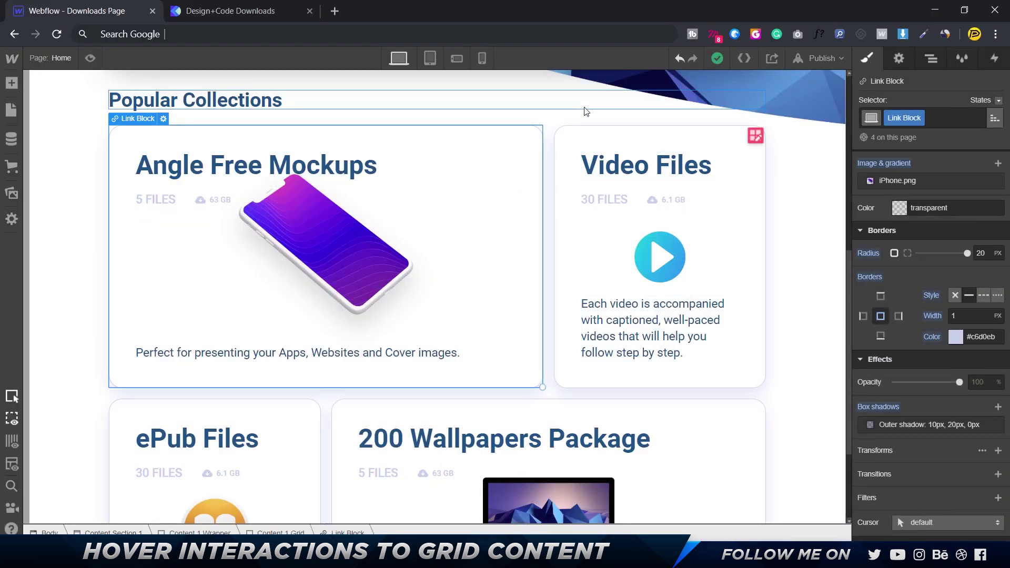
pyautogui.click(999, 100)
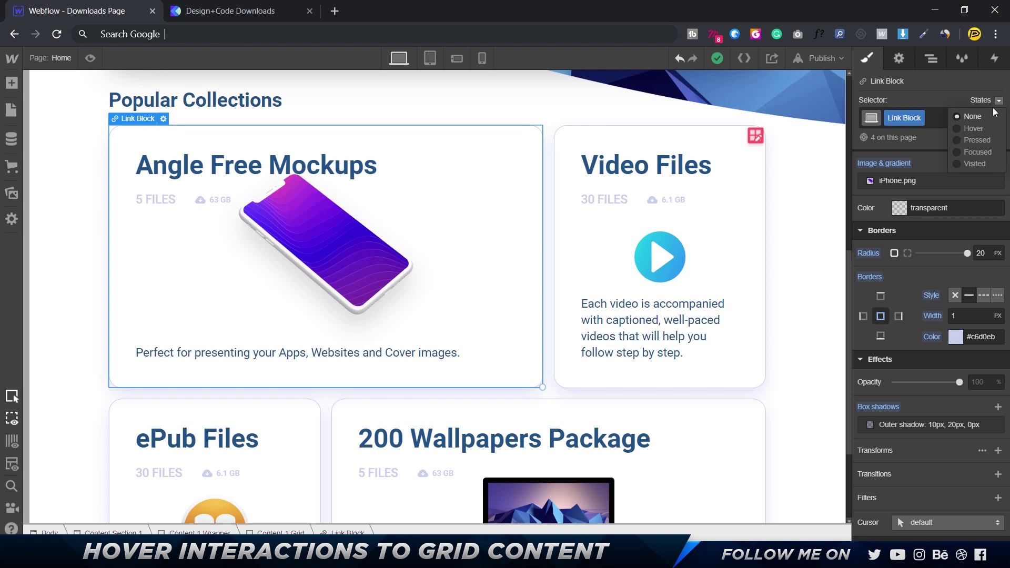
pyautogui.click(976, 128)
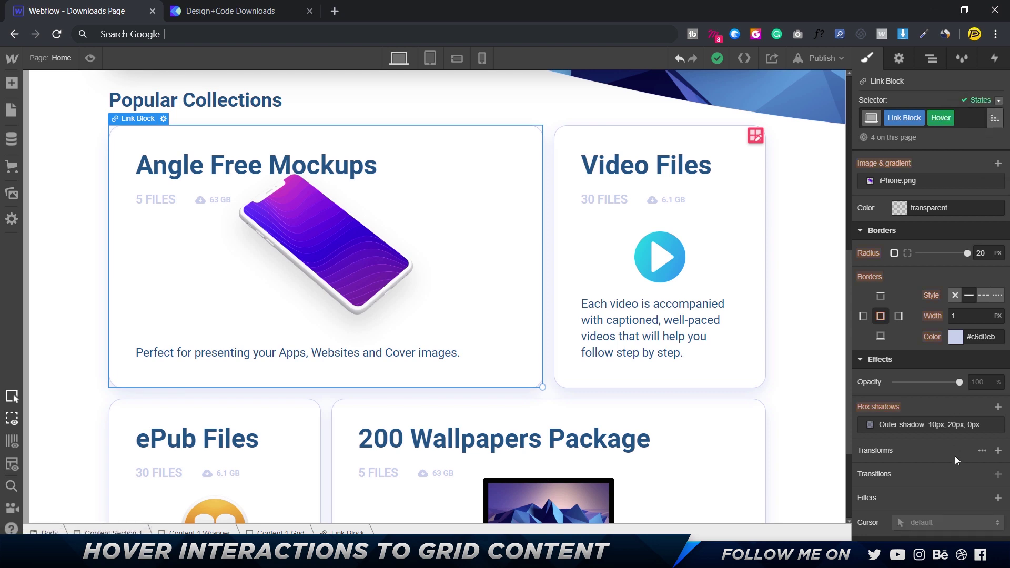
pyautogui.click(917, 424)
pyautogui.click(976, 466)
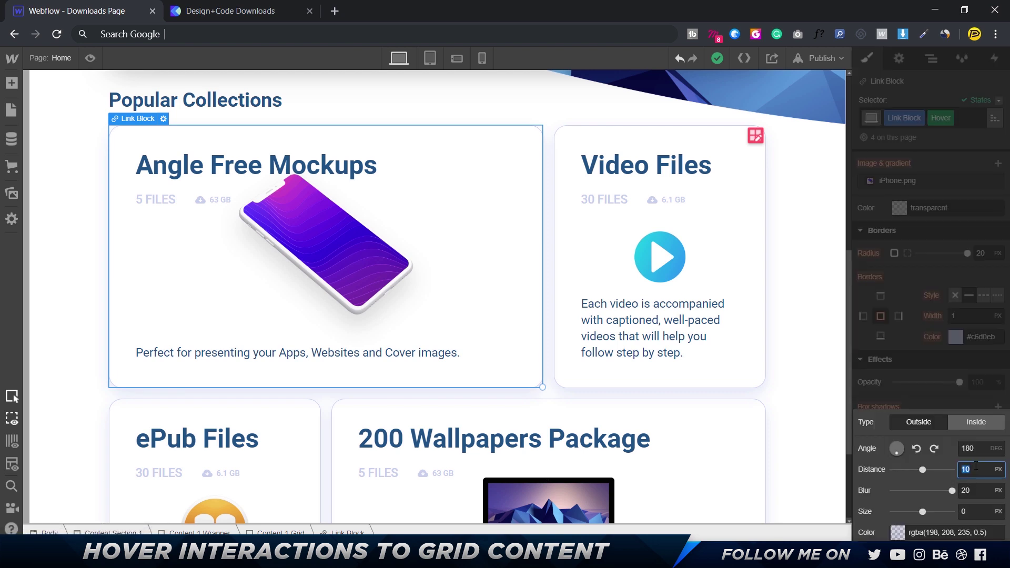
pyautogui.write('20')
pyautogui.press('Tab')
pyautogui.write('4')
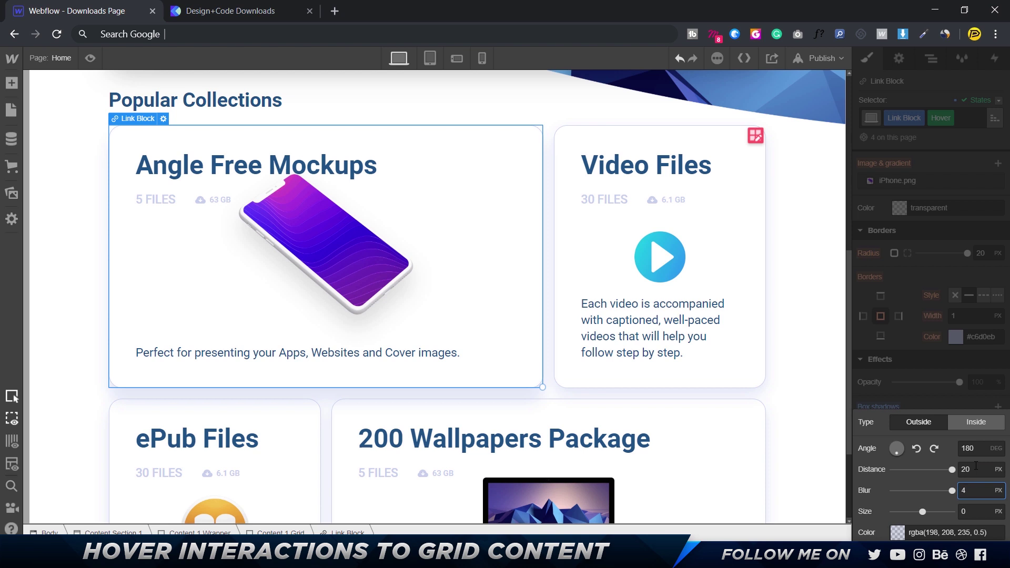
pyautogui.write('0')
pyautogui.press('Tab')
pyautogui.press('Tab')
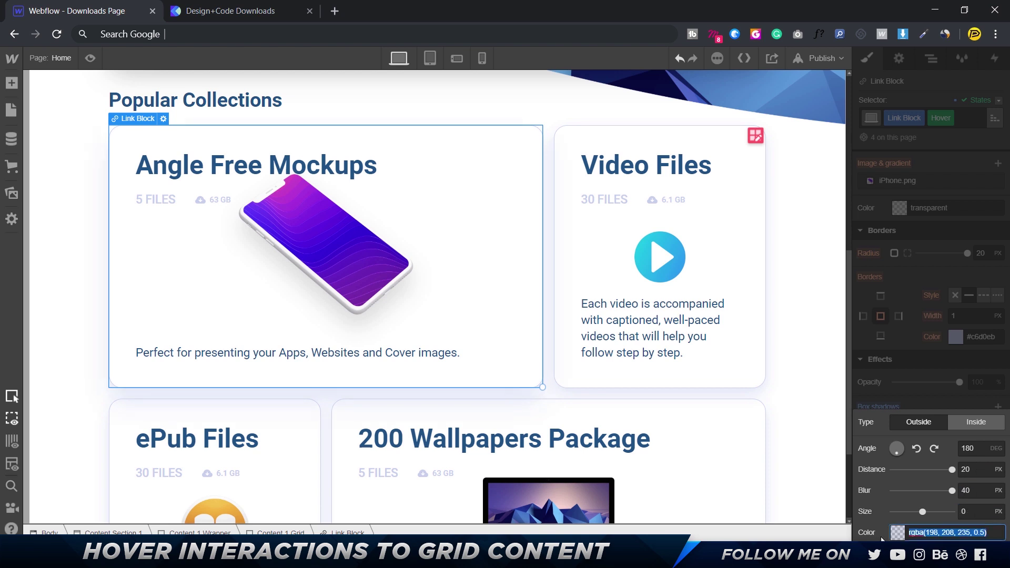
pyautogui.click(896, 533)
pyautogui.click(991, 489)
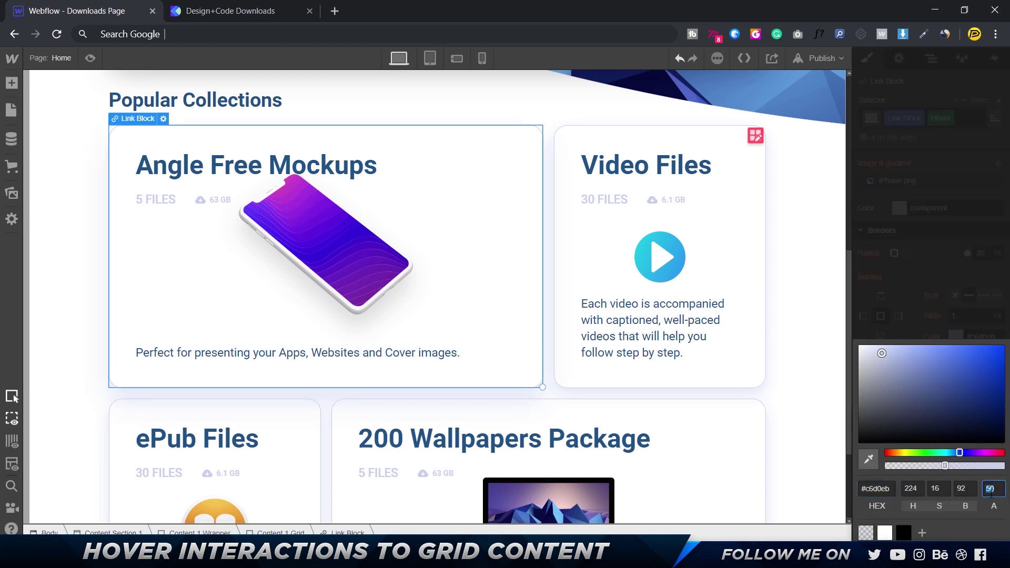
pyautogui.write('100')
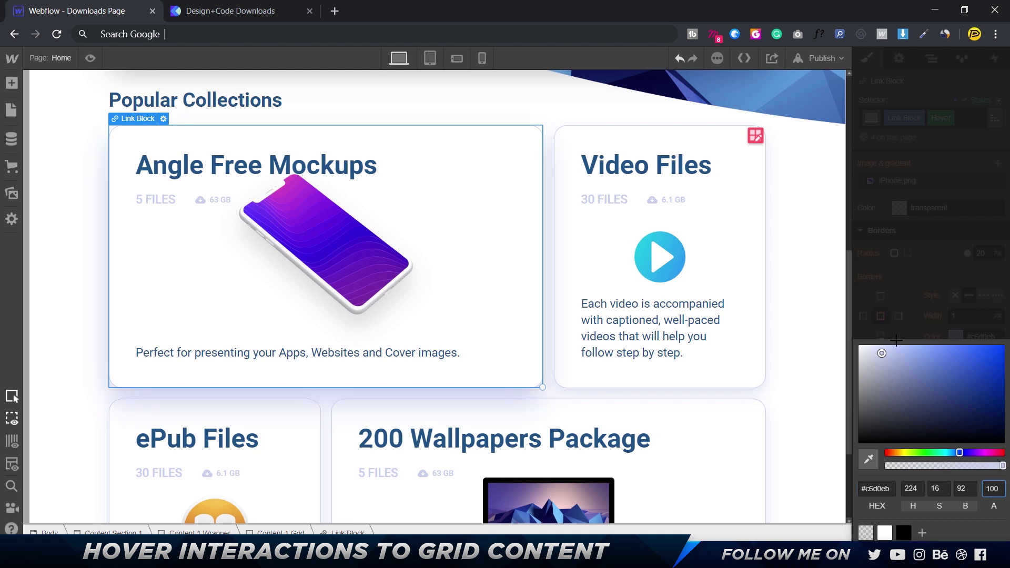
pyautogui.click(831, 204)
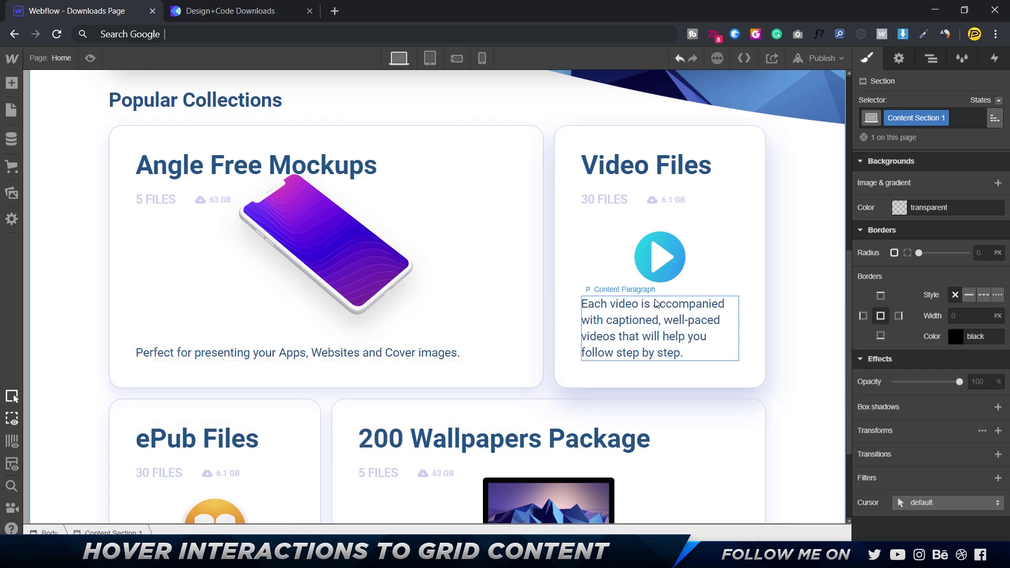
# Measure the spacing between neighbouring cards in the Figma design.
pyautogui.hotkey('alt', 'Tab')
pyautogui.hscroll(4, 623, 272)
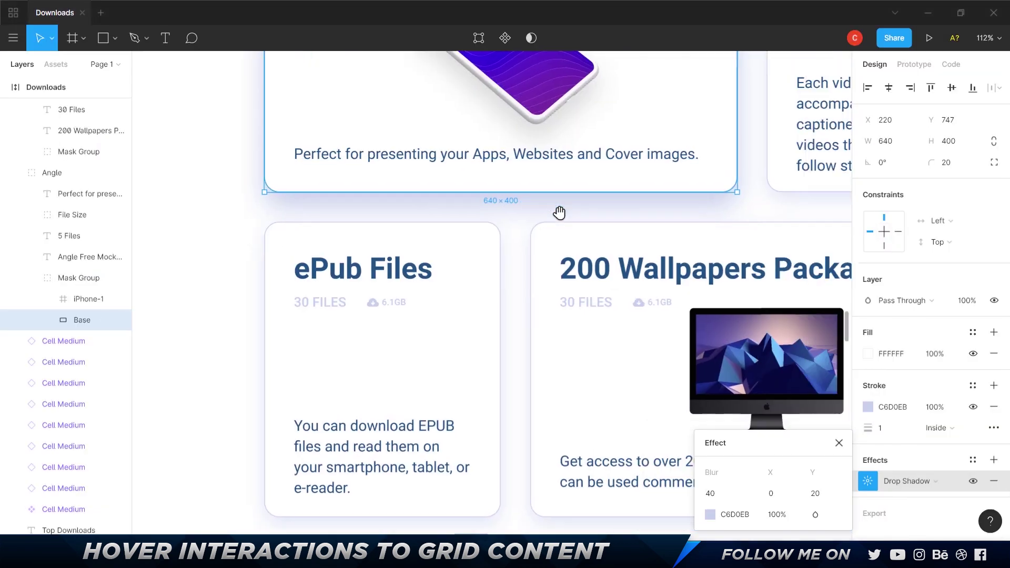
pyautogui.click(468, 306)
pyautogui.press('alt')
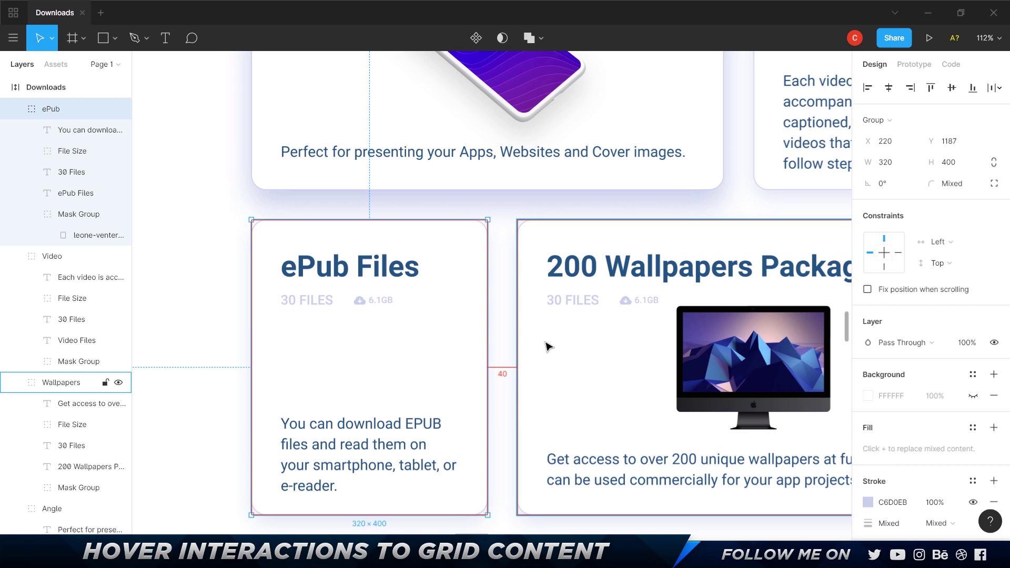
pyautogui.hotkey('alt', 'Tab')
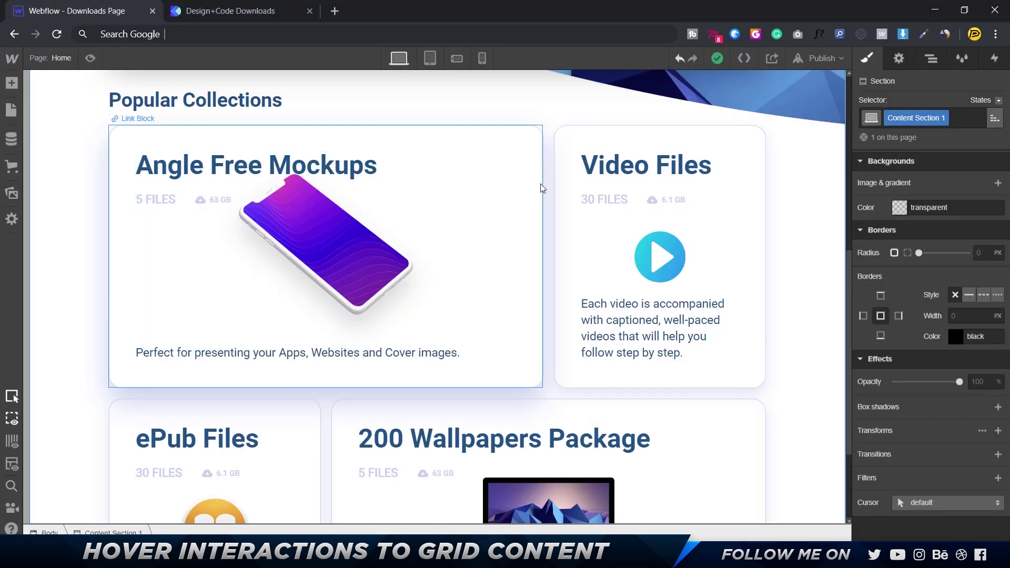
# Set the Content 1 Grid column and row gaps to 40px.
pyautogui.click(550, 156)
pyautogui.click(754, 136)
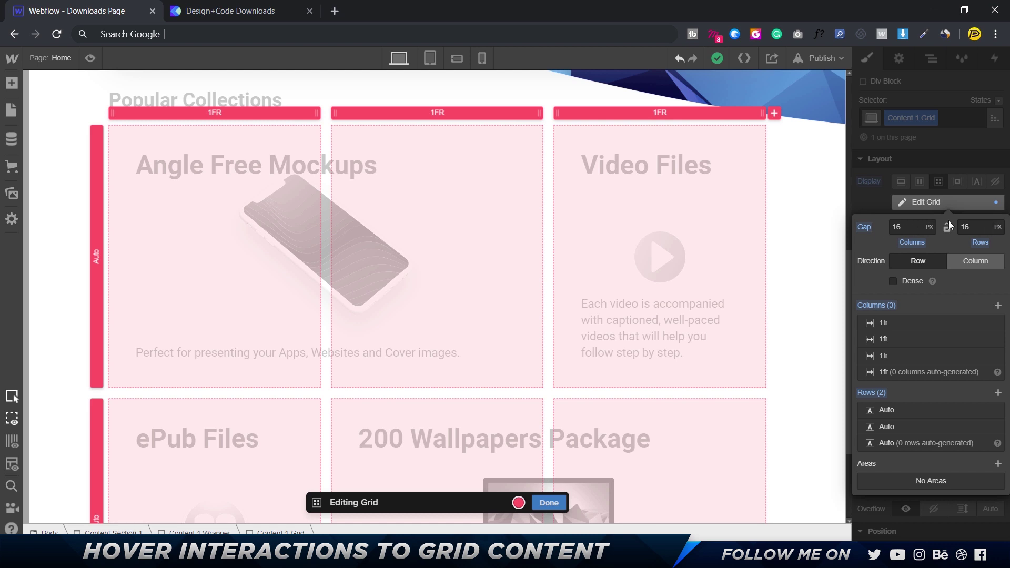
pyautogui.click(912, 224)
pyautogui.write('40')
pyautogui.press('Tab')
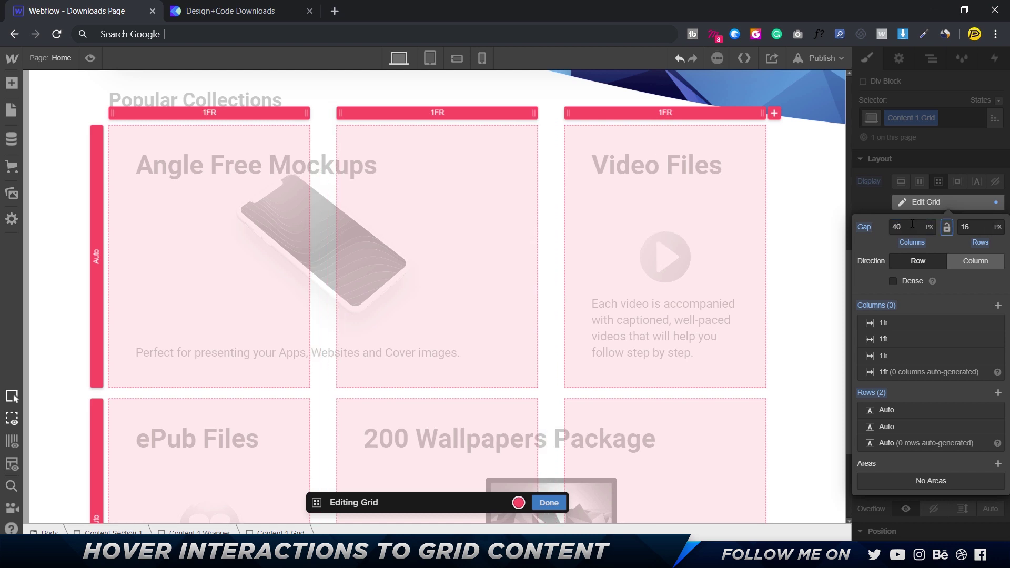
pyautogui.hotkey('shift', '4')
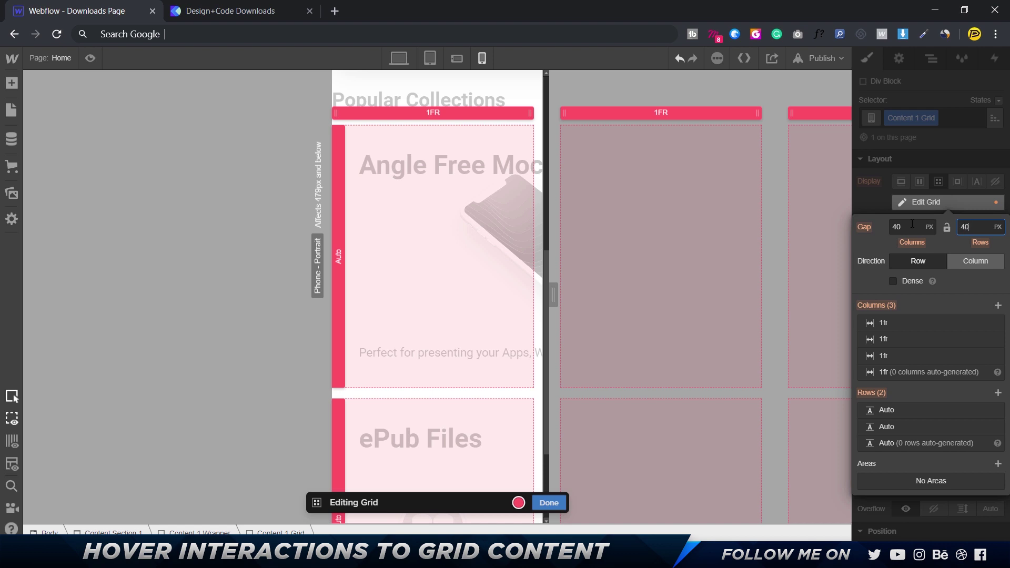
pyautogui.click(399, 58)
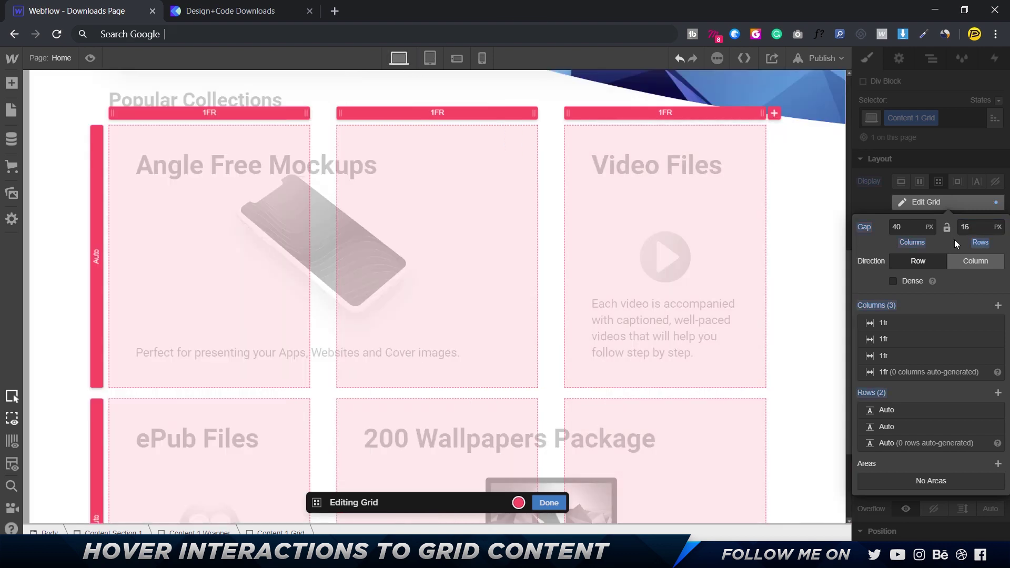
pyautogui.click(971, 228)
pyautogui.write('40')
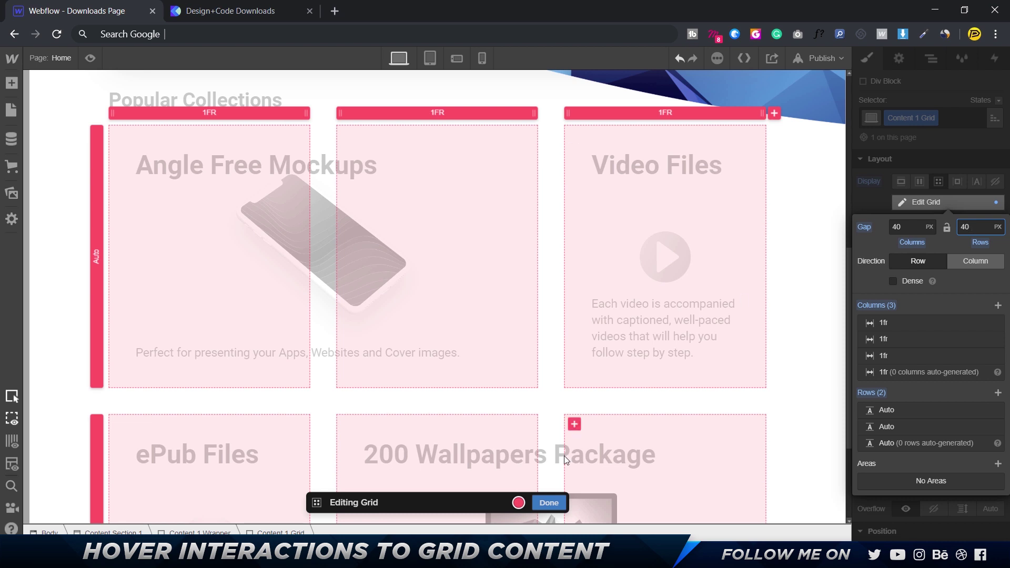
pyautogui.click(548, 503)
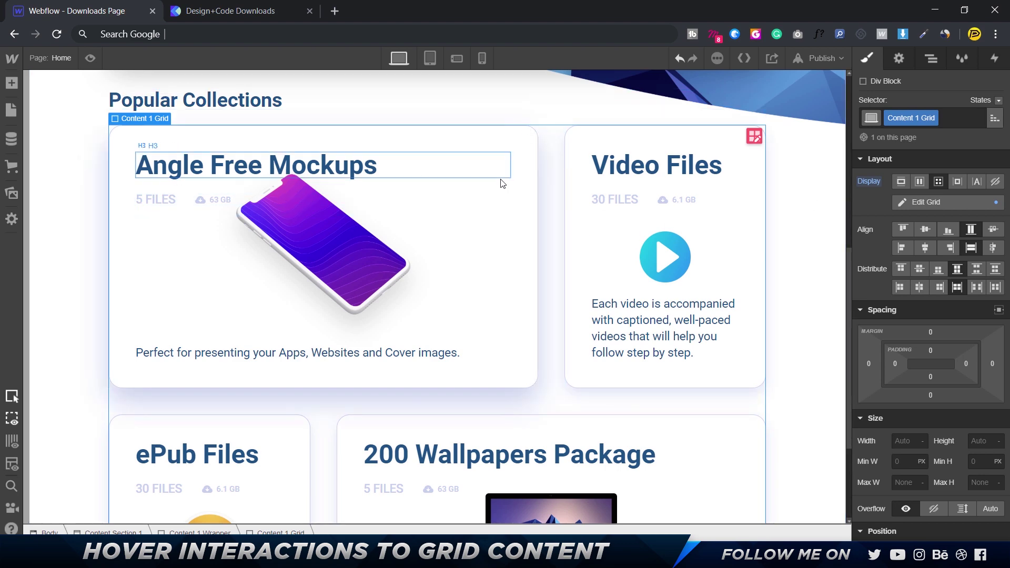
# Compare the card spacing against the live Design+Code downloads page.
pyautogui.click(245, 12)
pyautogui.scroll(-2, 382, 427)
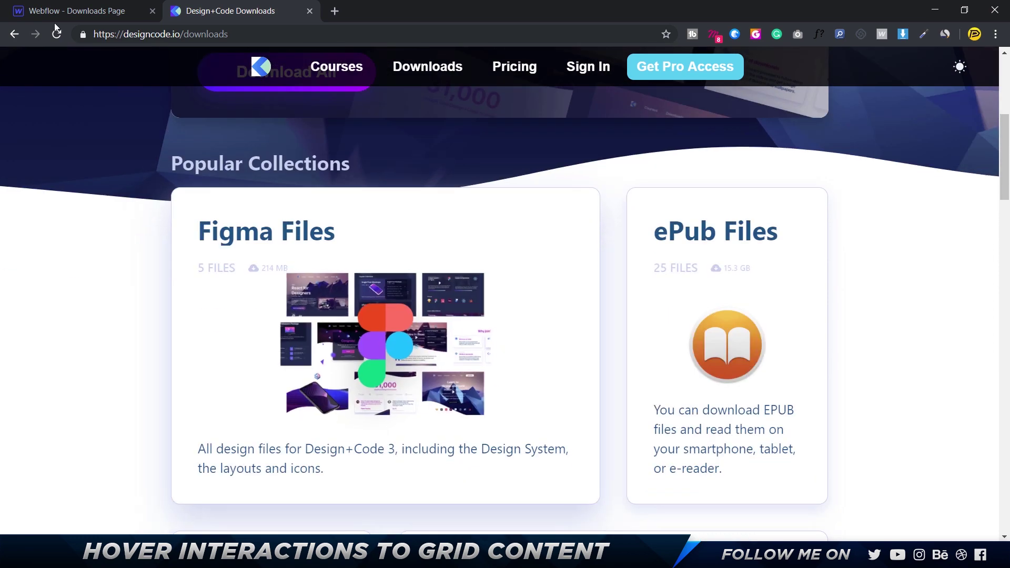
pyautogui.hotkey('ctrl', 'shift', 'Tab')
# In the card's Hover state, set the iPhone.png background width to 400 px.
pyautogui.click(528, 151)
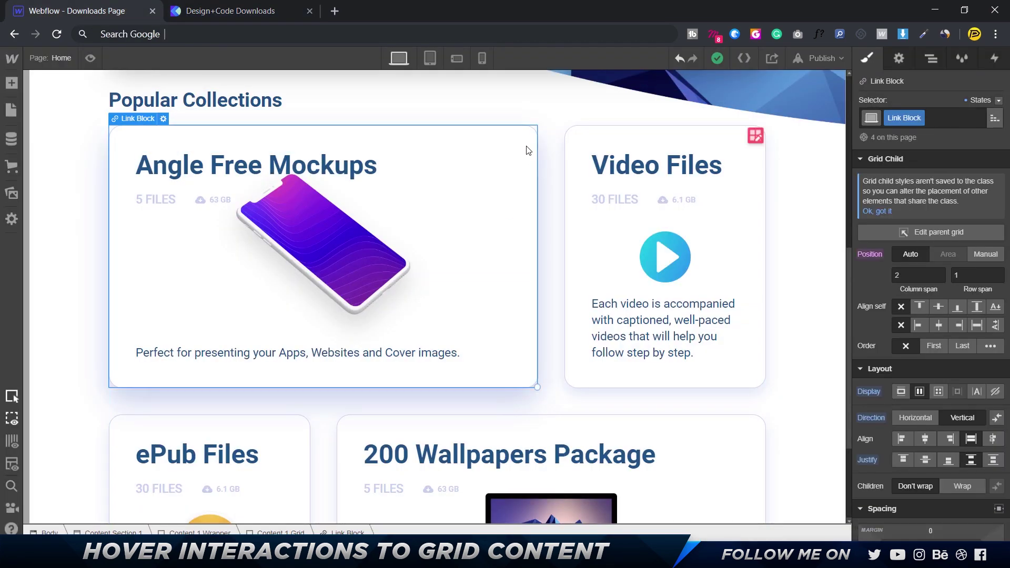
pyautogui.scroll(-10, 947, 358)
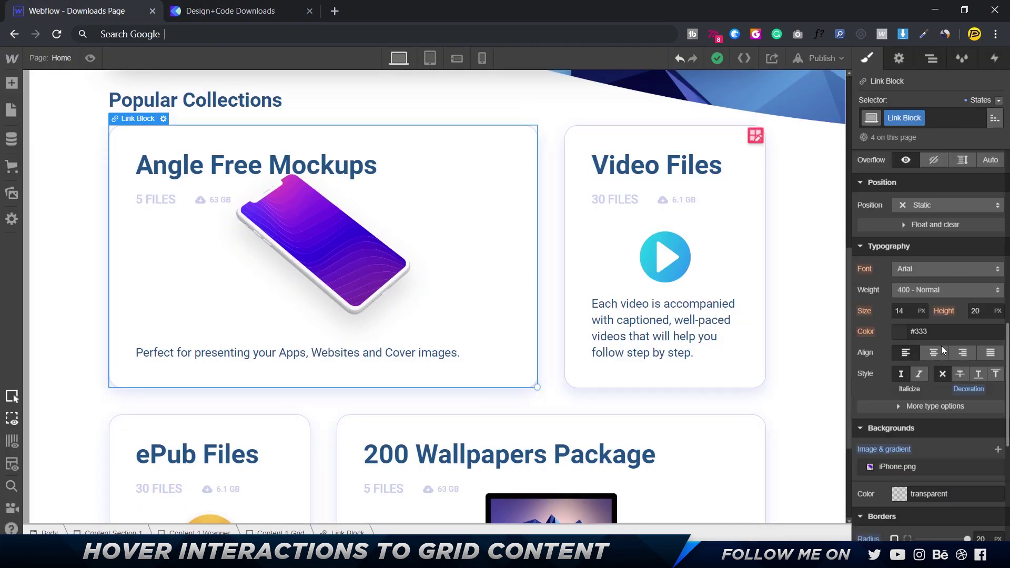
pyautogui.click(998, 101)
pyautogui.click(976, 125)
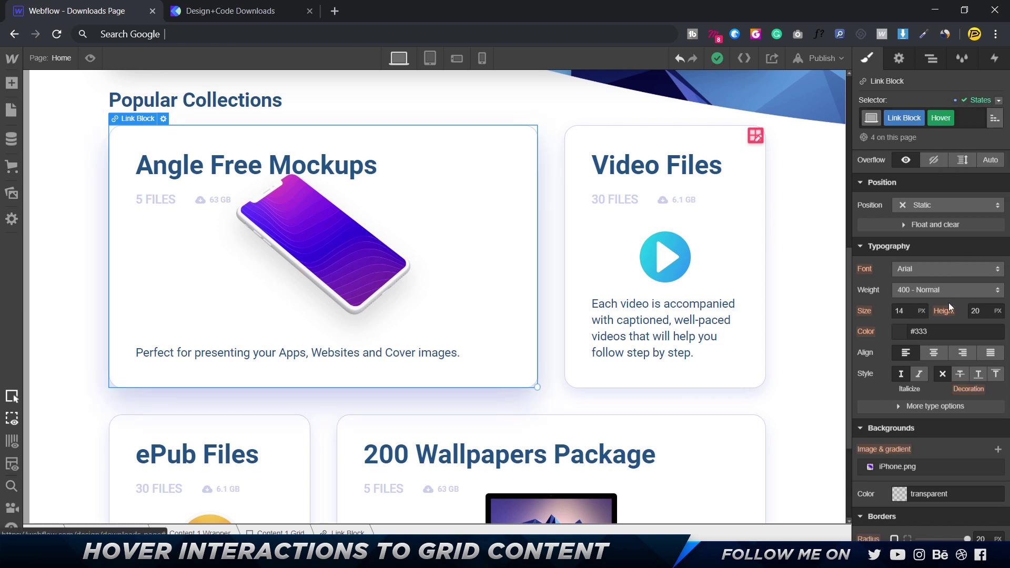
pyautogui.scroll(-3, 948, 305)
pyautogui.click(902, 327)
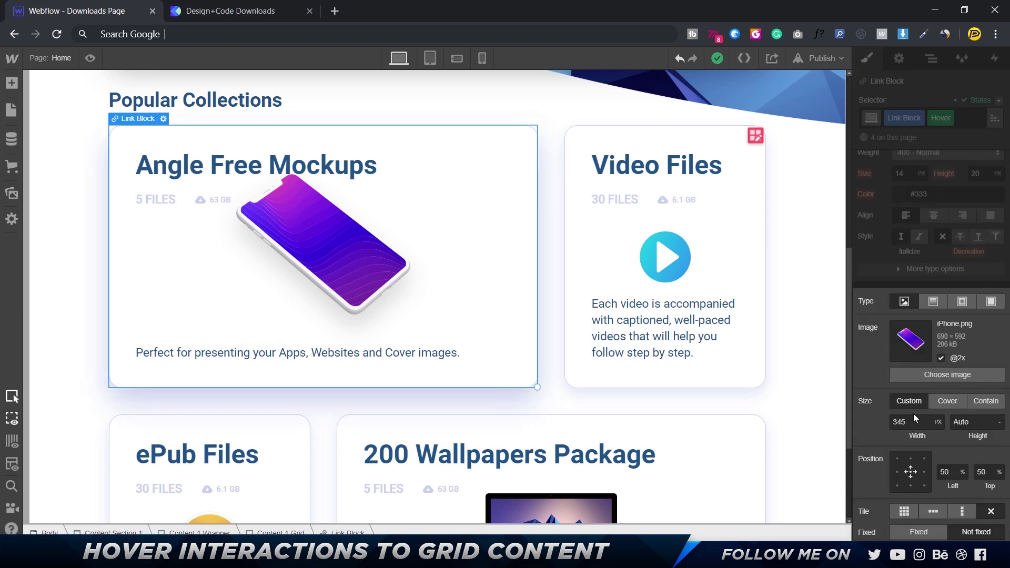
pyautogui.click(911, 420)
pyautogui.write('350')
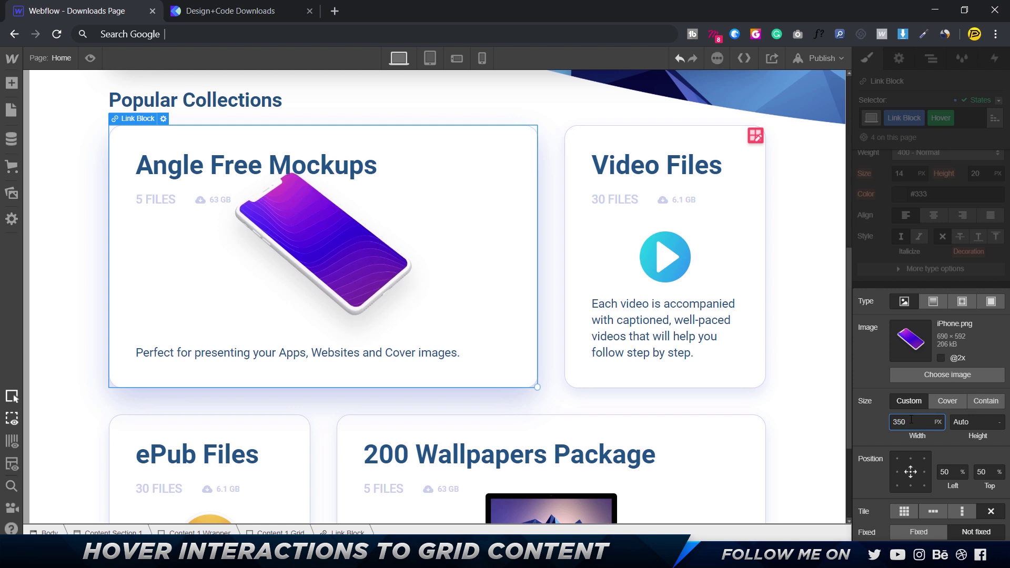
pyautogui.hotkey('ctrl', 'a')
pyautogui.write('4')
pyautogui.press('Return')
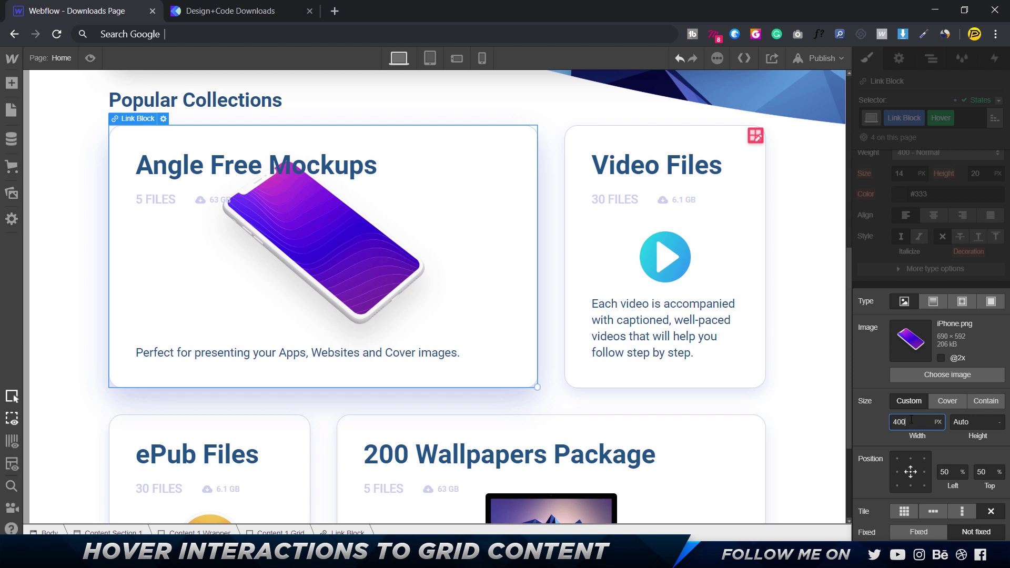
# Revert to the 345 px retina width, then re-enter 400 px for the hover image.
pyautogui.click(942, 358)
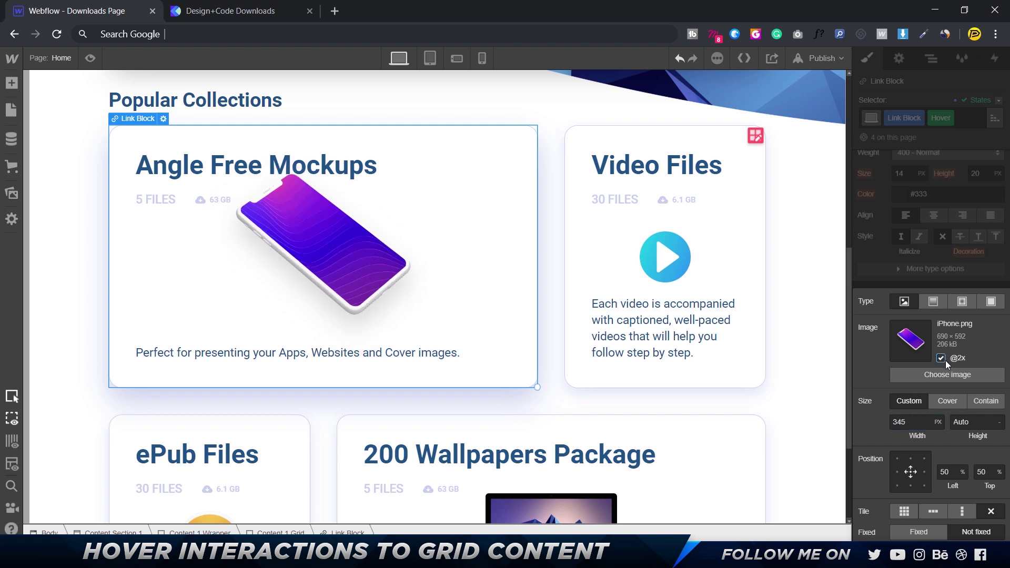
pyautogui.doubleClick(917, 421)
pyautogui.write('400')
pyautogui.press('Return')
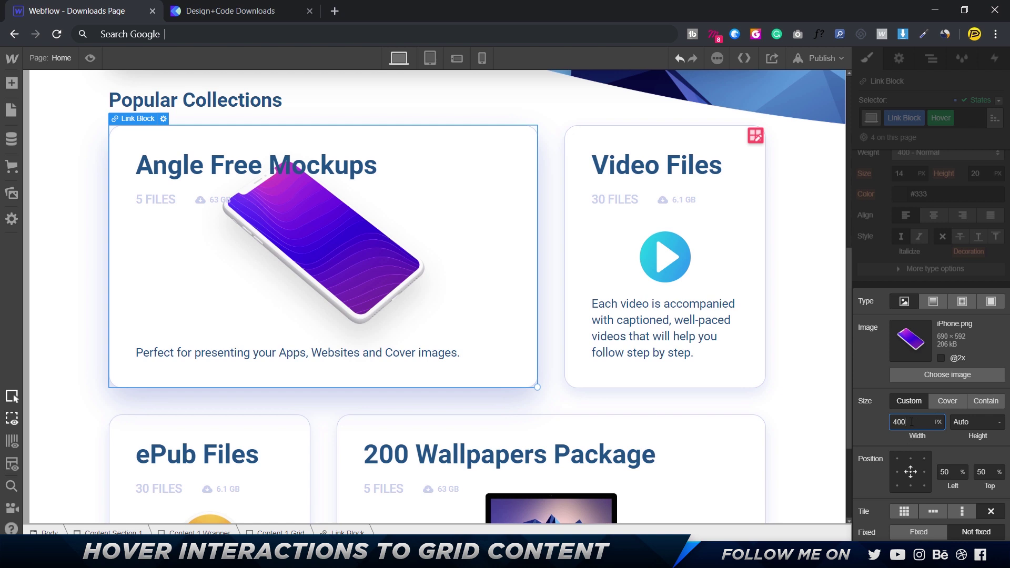
pyautogui.click(834, 322)
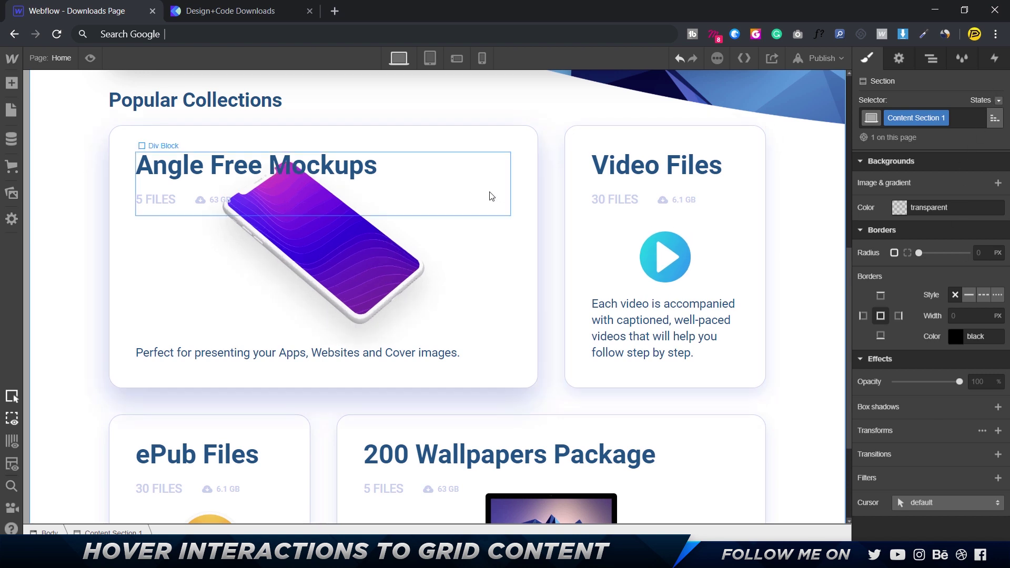
# Back in the None state, add a 300 ms All Properties transition with Ease Out Circ easing.
pyautogui.click(515, 154)
pyautogui.scroll(-2, 895, 395)
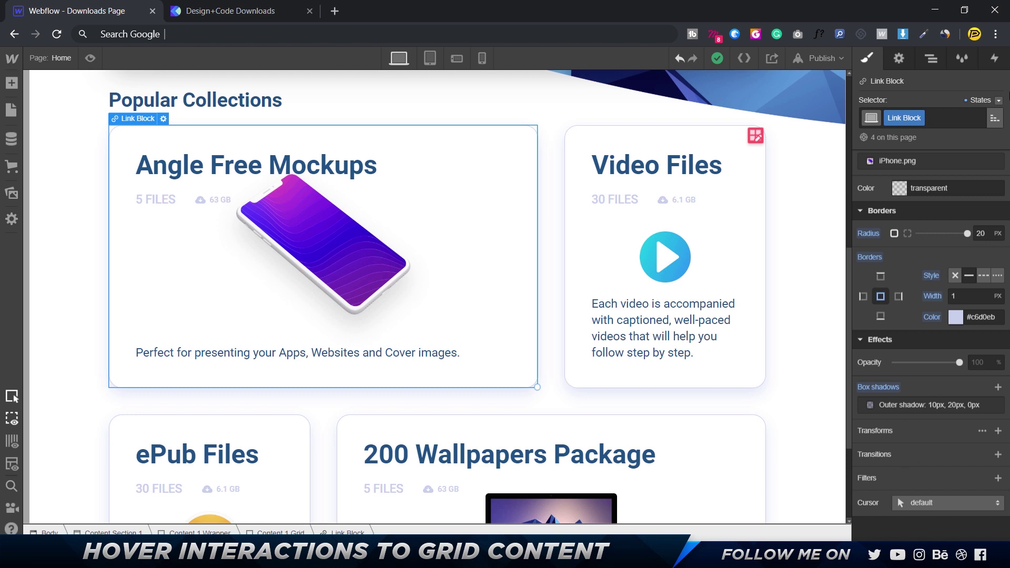
pyautogui.click(997, 101)
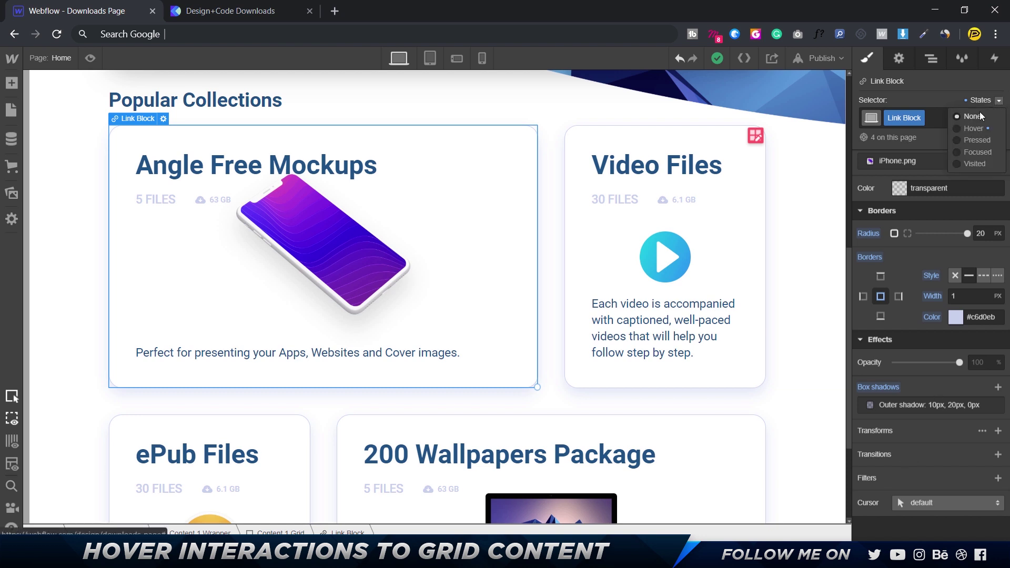
pyautogui.click(998, 455)
pyautogui.click(975, 506)
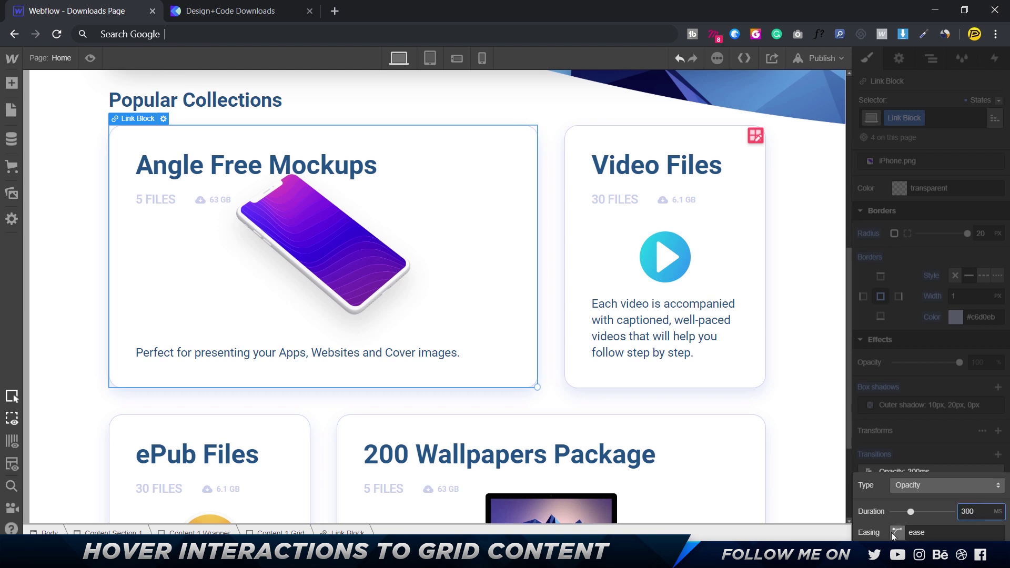
pyautogui.click(896, 532)
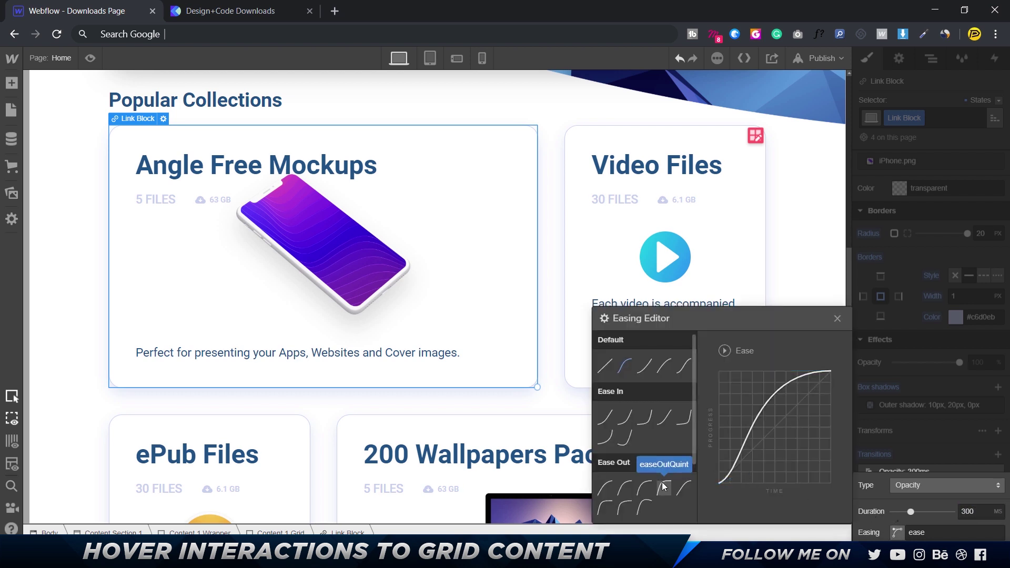
pyautogui.click(624, 507)
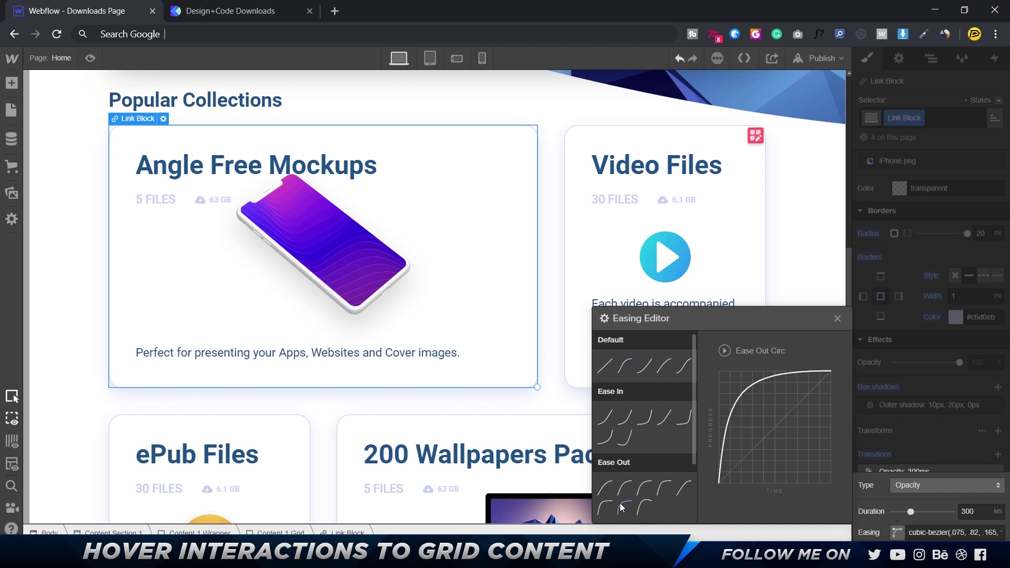
pyautogui.click(943, 484)
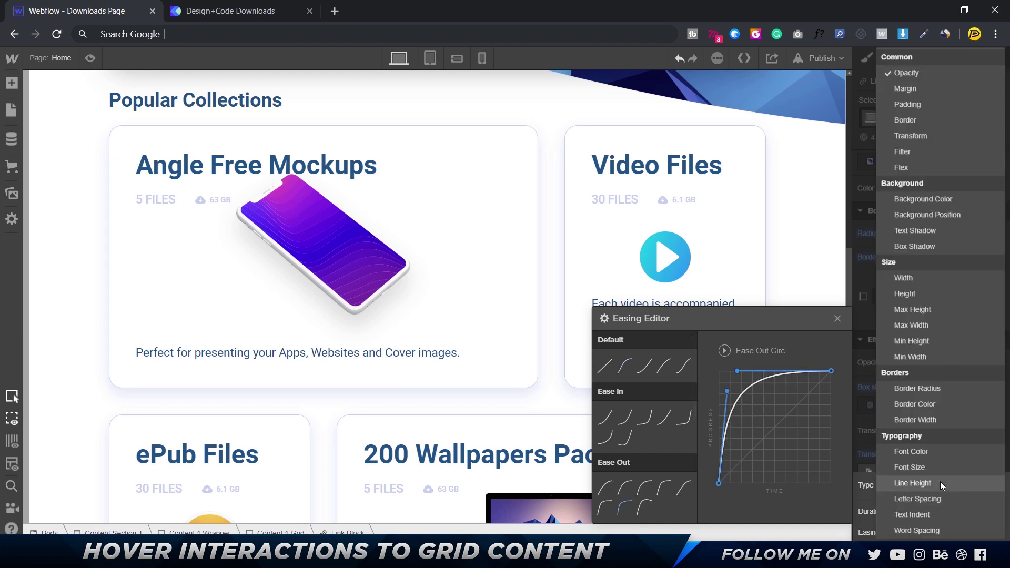
pyautogui.scroll(-5, 940, 482)
pyautogui.click(917, 532)
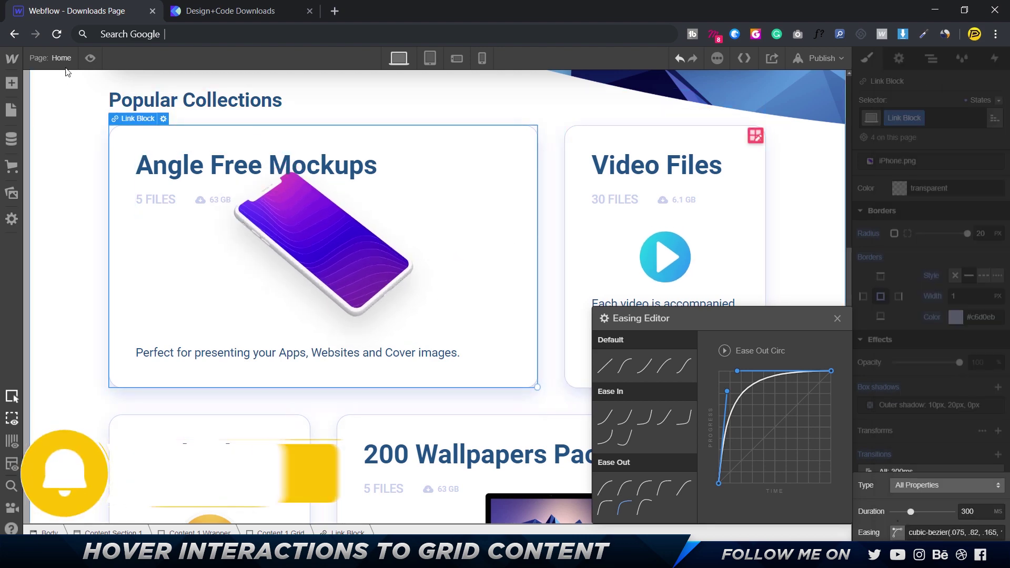
# Preview the card hover, then switch the 300 ms transition easing to Ease Out Quart.
pyautogui.click(90, 58)
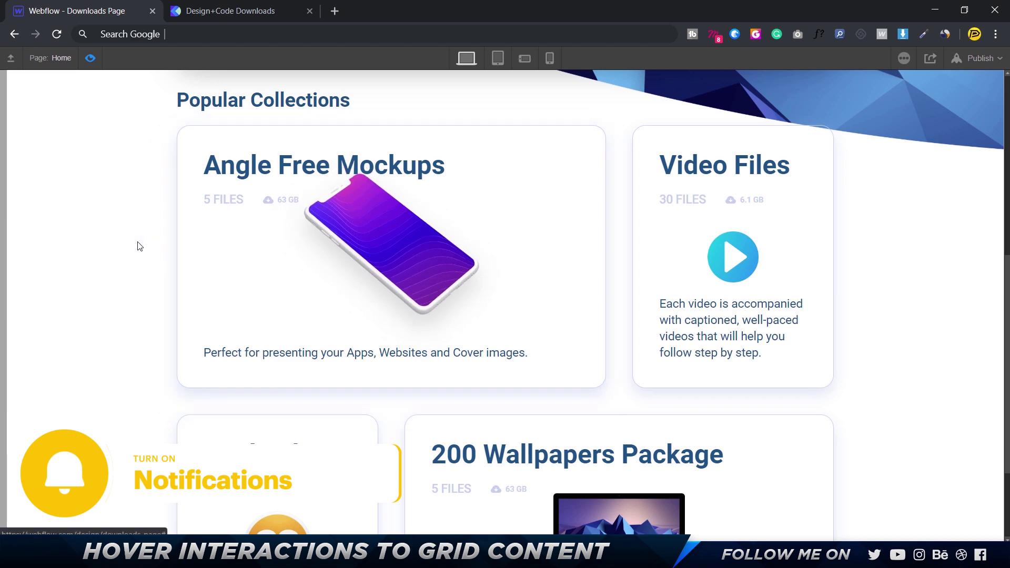
pyautogui.click(91, 58)
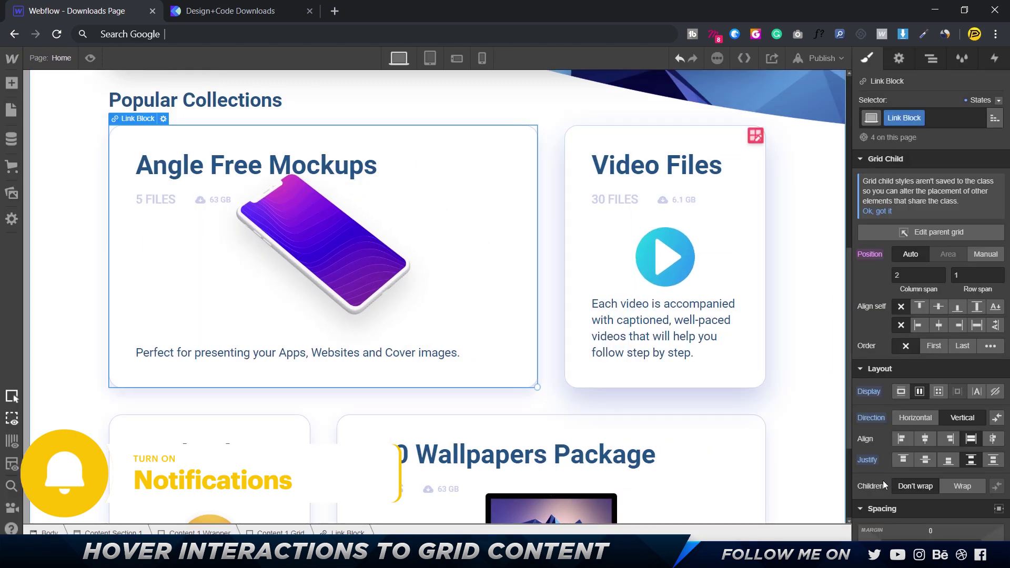
pyautogui.scroll(-4, 904, 488)
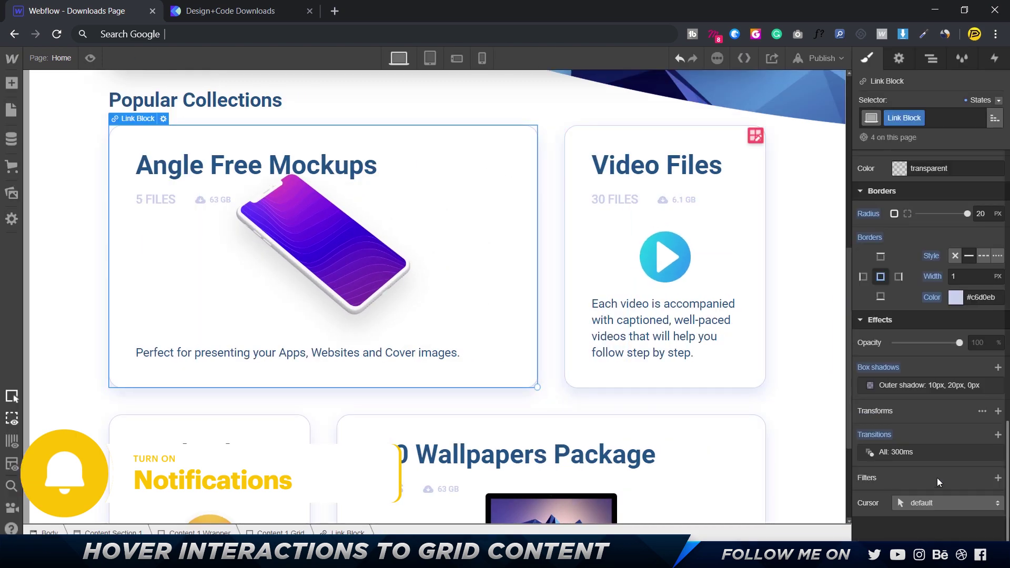
pyautogui.click(917, 451)
pyautogui.click(898, 524)
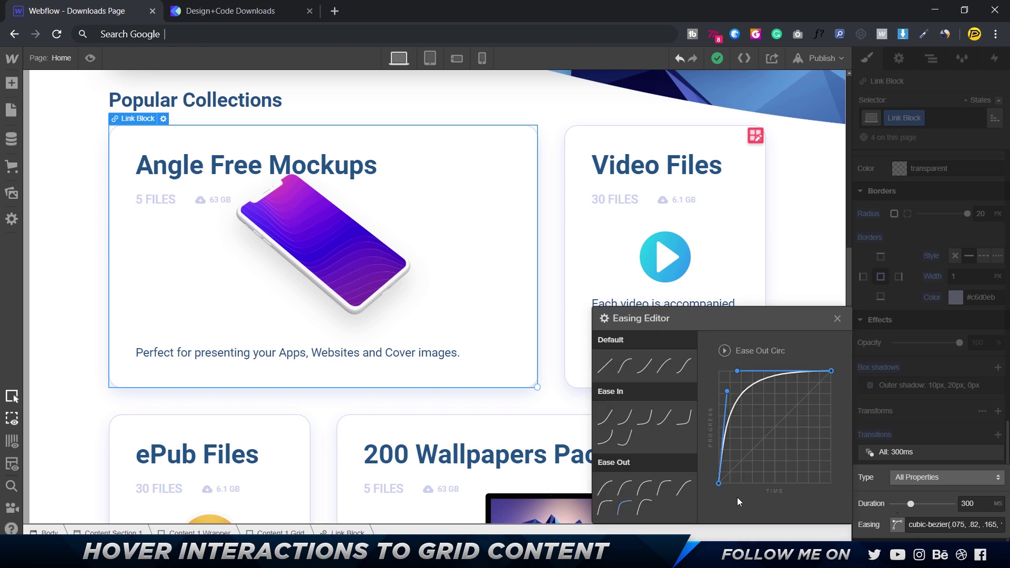
pyautogui.click(640, 493)
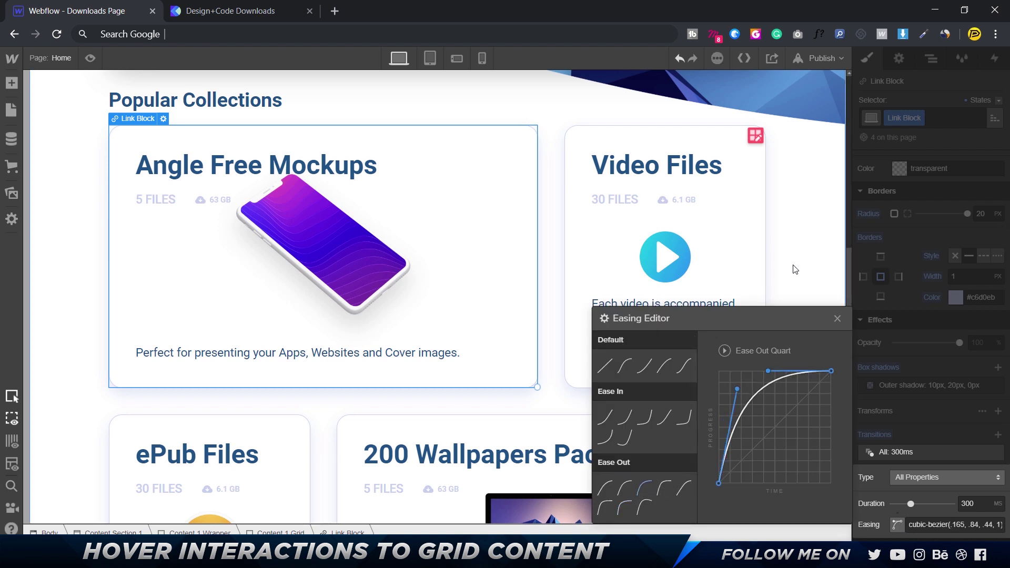
pyautogui.click(833, 306)
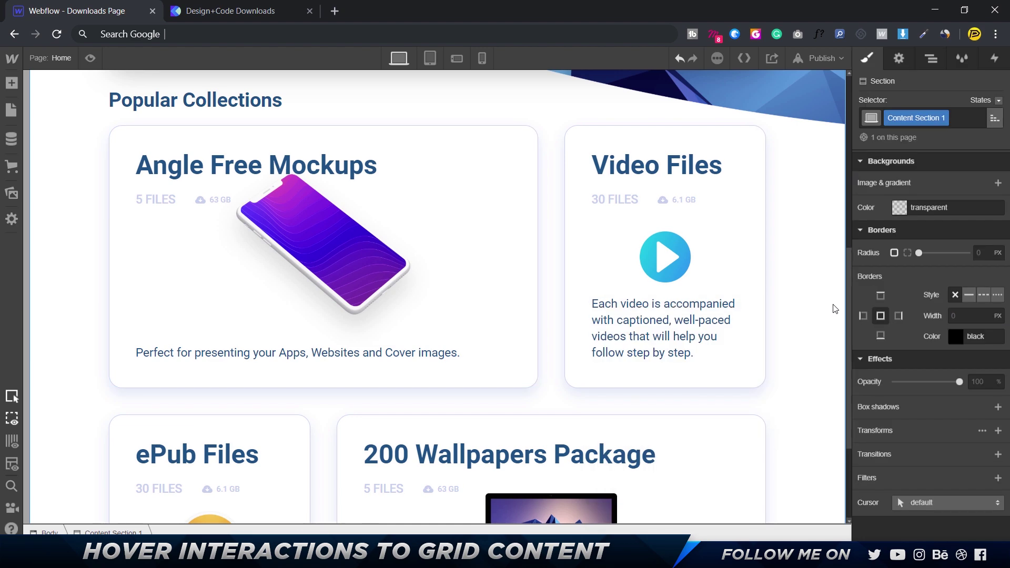
pyautogui.click(90, 58)
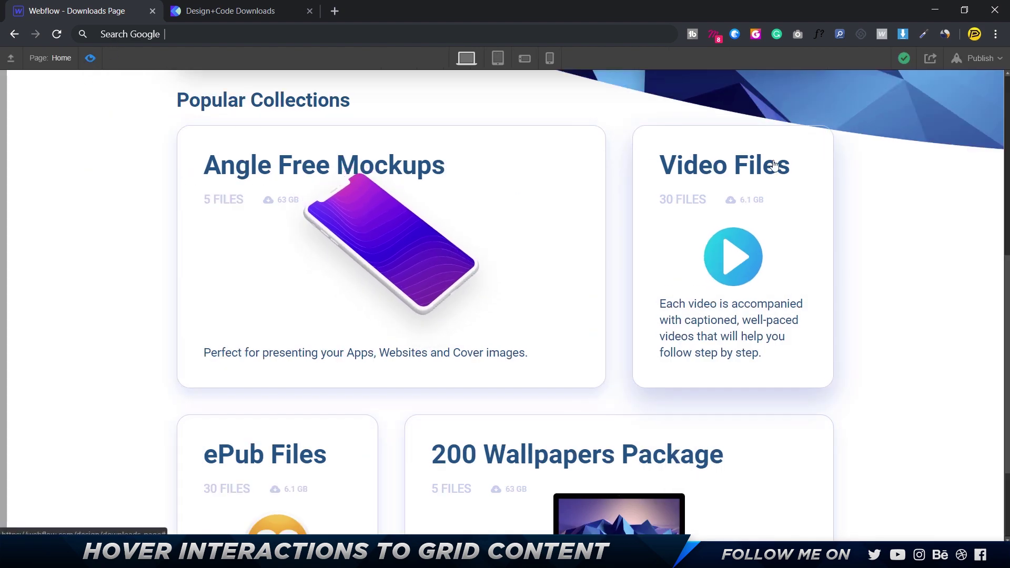
pyautogui.scroll(-2, 892, 327)
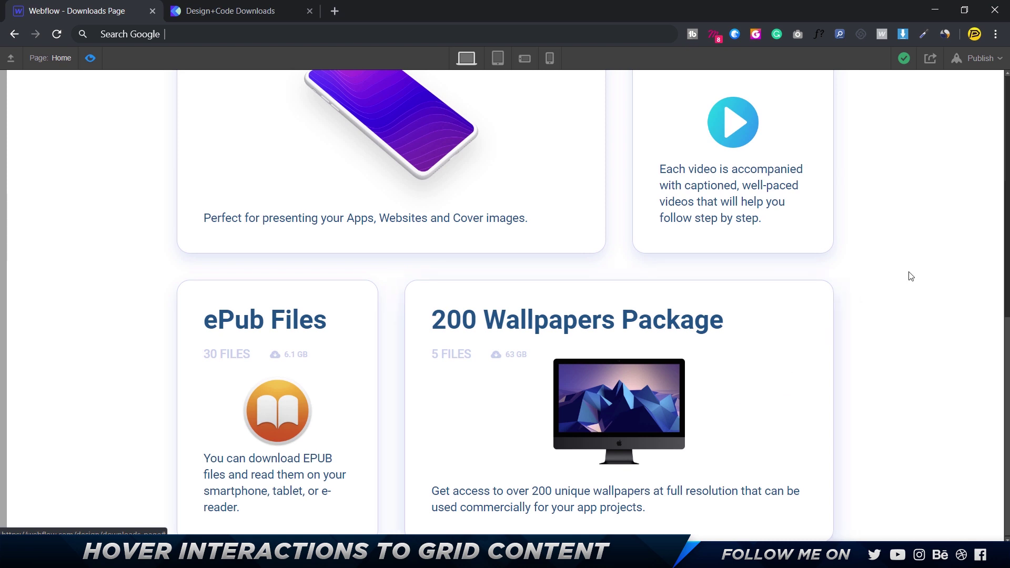
# Leave preview and resize the ePub Files card to a column span of 1.
pyautogui.click(90, 59)
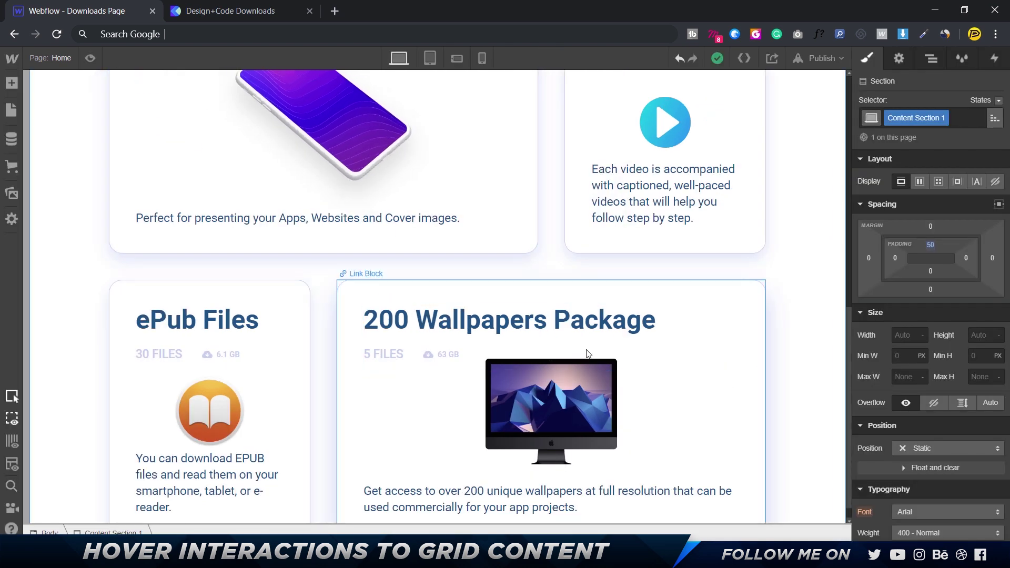
pyautogui.click(724, 295)
pyautogui.scroll(-1, 802, 345)
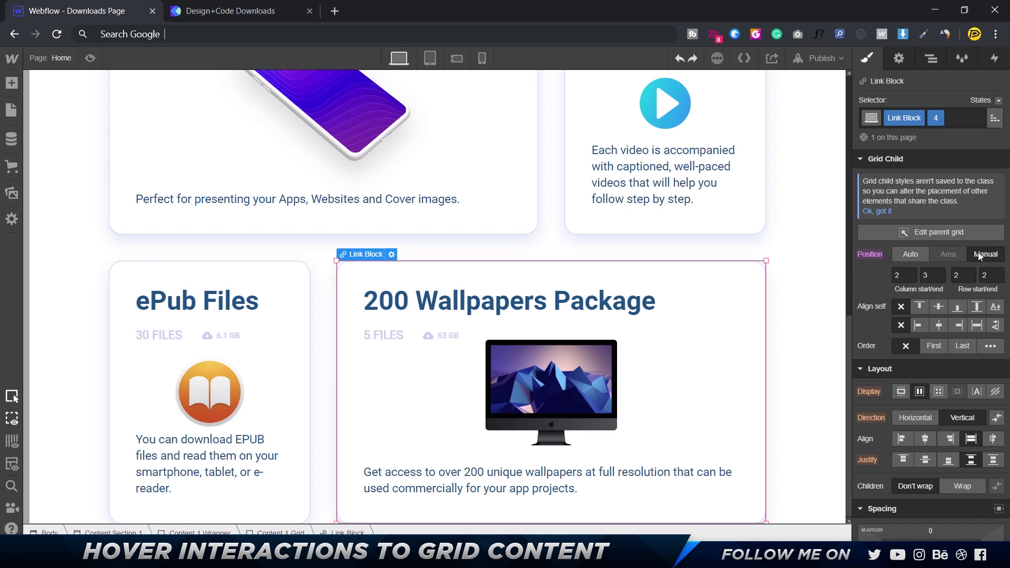
pyautogui.click(751, 203)
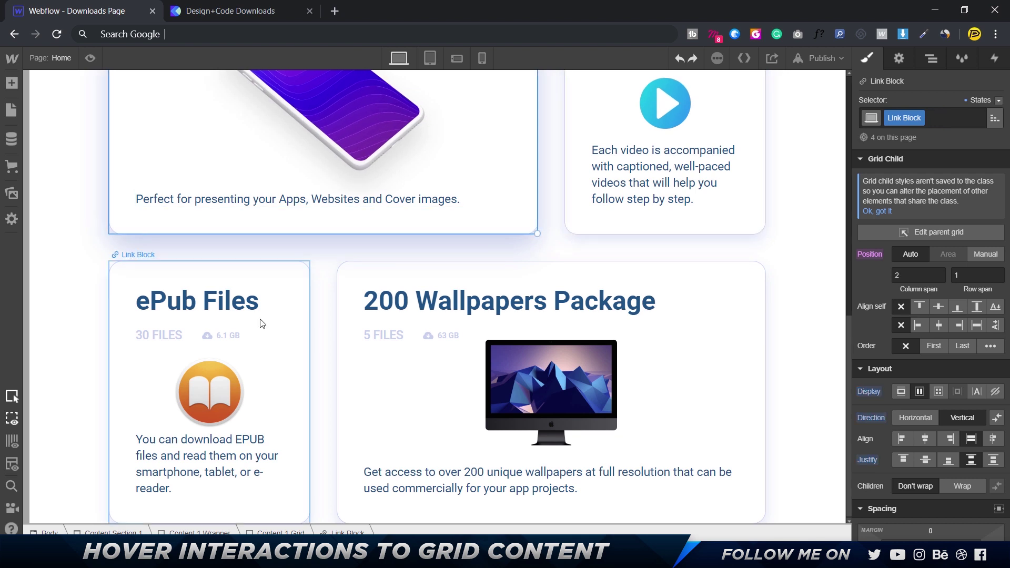
pyautogui.click(293, 275)
pyautogui.moveTo(334, 253); pyautogui.dragTo(305, 293)
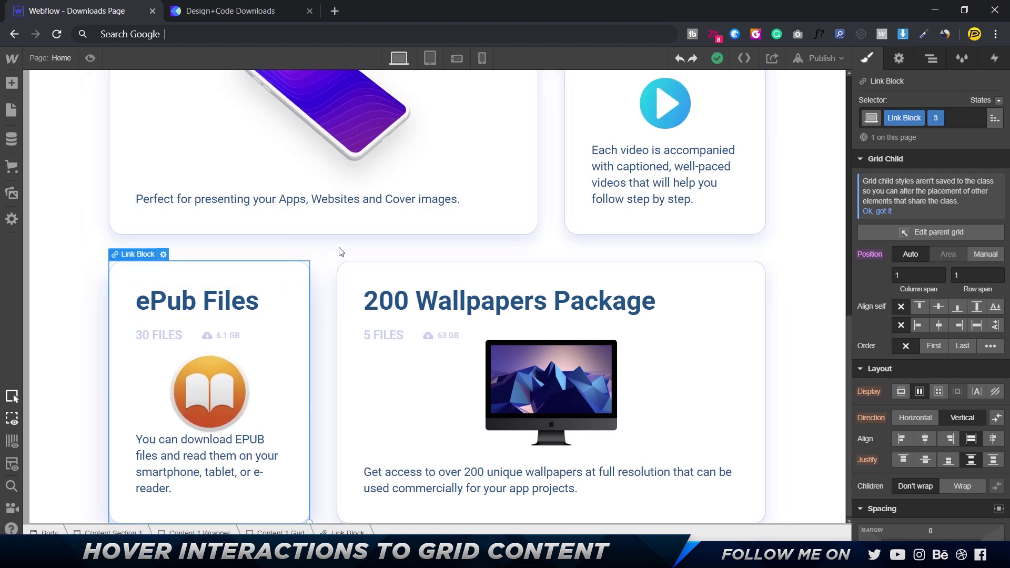
# Switch the 200 Wallpapers card to its Hover state and confirm the 20px/40px shadow.
pyautogui.click(794, 218)
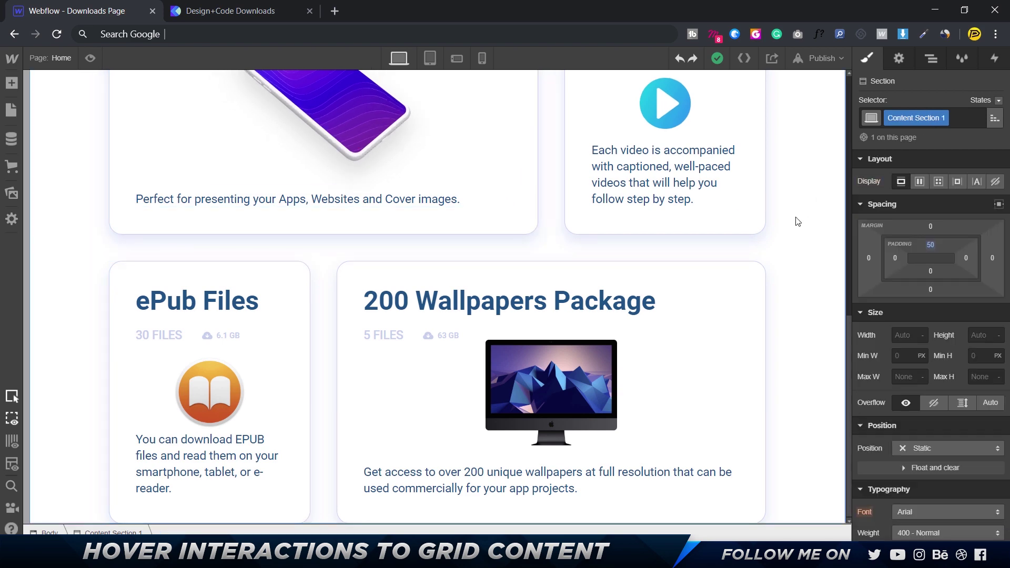
pyautogui.click(744, 275)
pyautogui.scroll(-10, 905, 279)
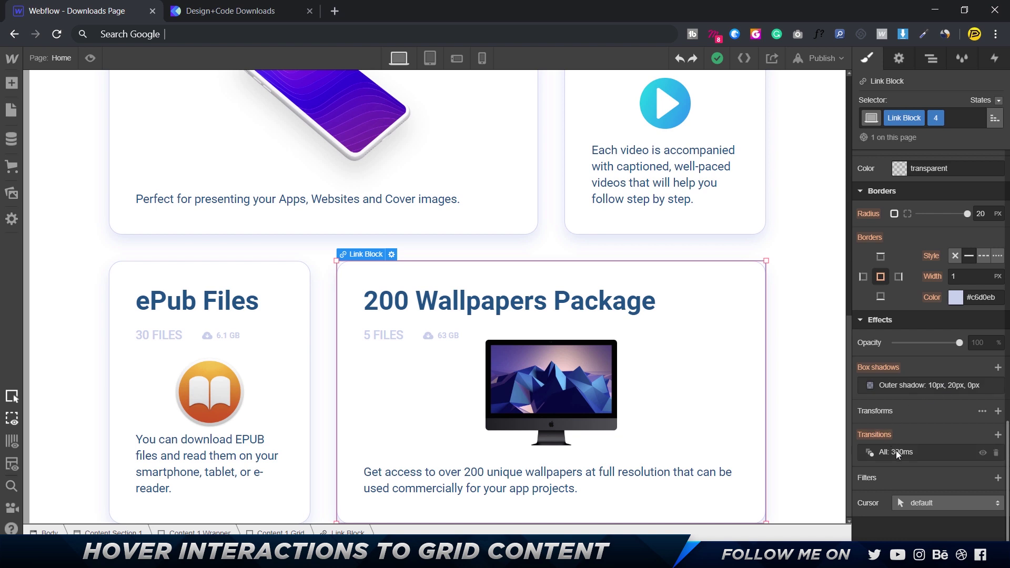
pyautogui.click(926, 386)
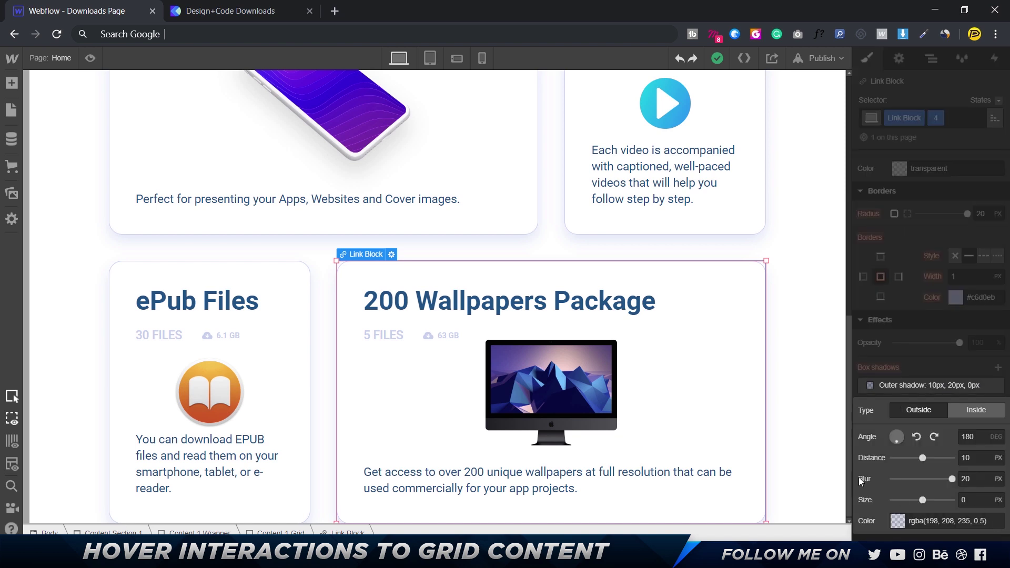
pyautogui.click(973, 154)
pyautogui.click(999, 101)
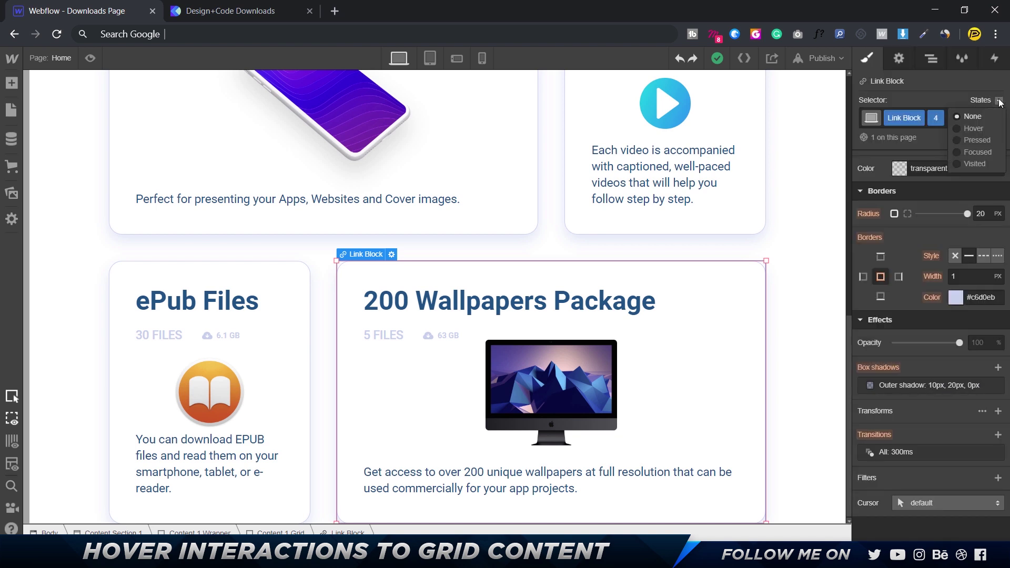
pyautogui.click(971, 131)
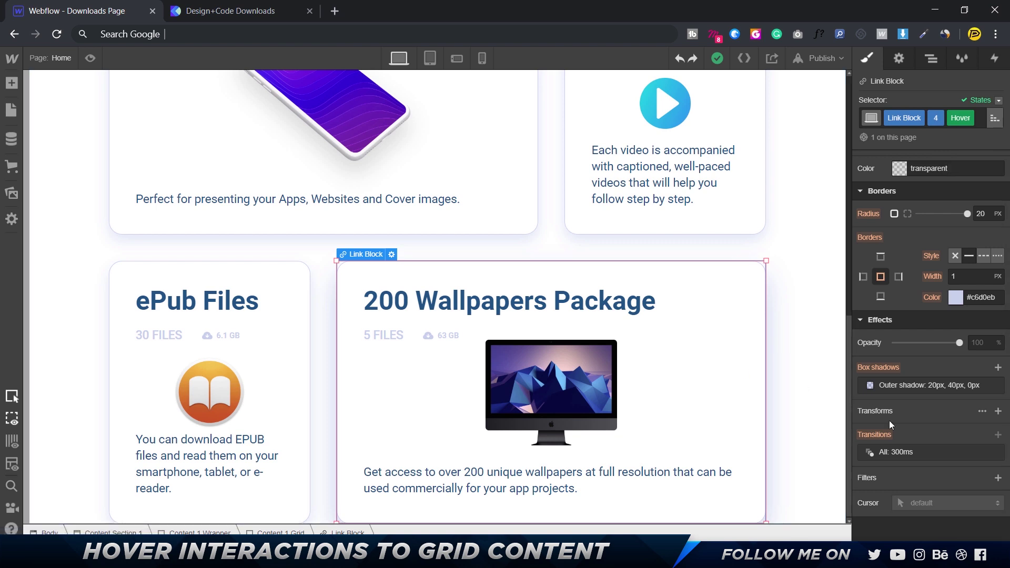
pyautogui.click(930, 385)
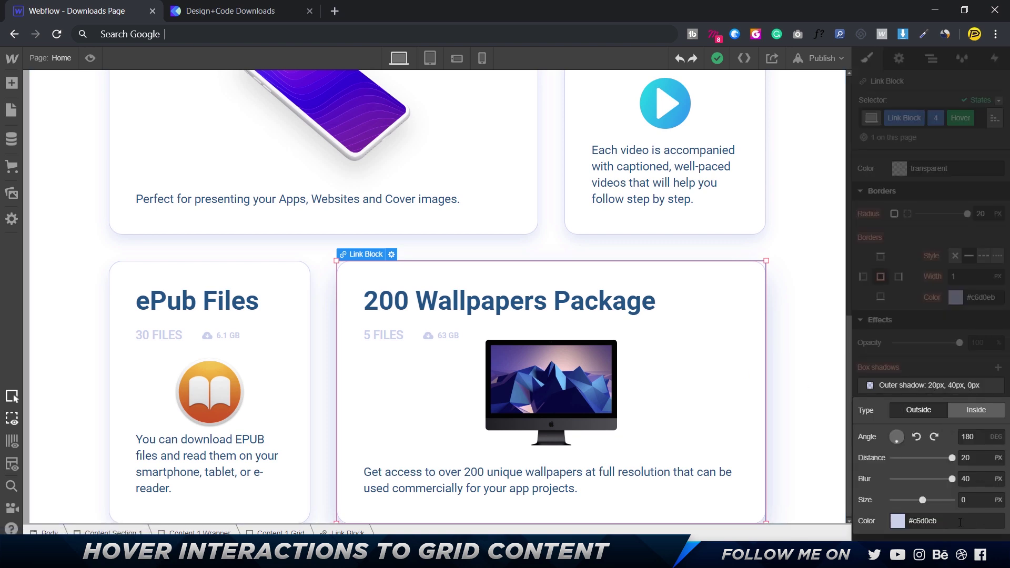
pyautogui.click(898, 313)
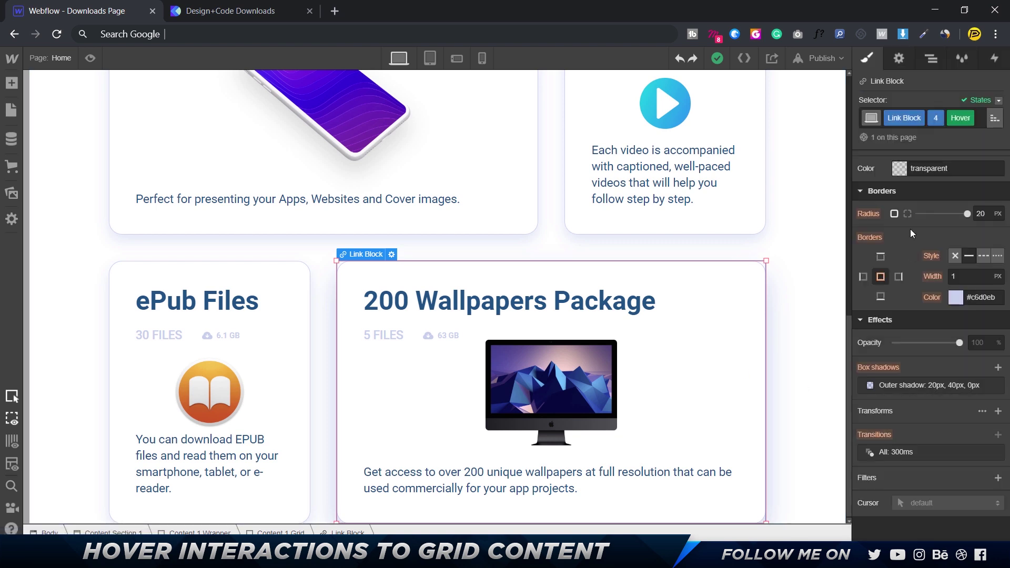
# Set the hover MacPro.png background width to 250 px.
pyautogui.scroll(5, 918, 236)
pyautogui.click(892, 418)
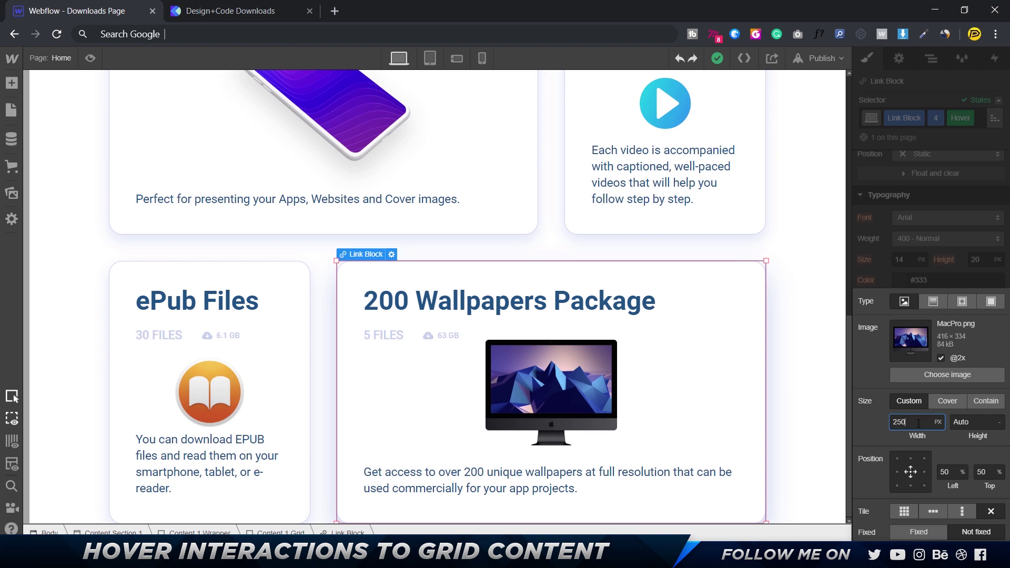
pyautogui.press('Return')
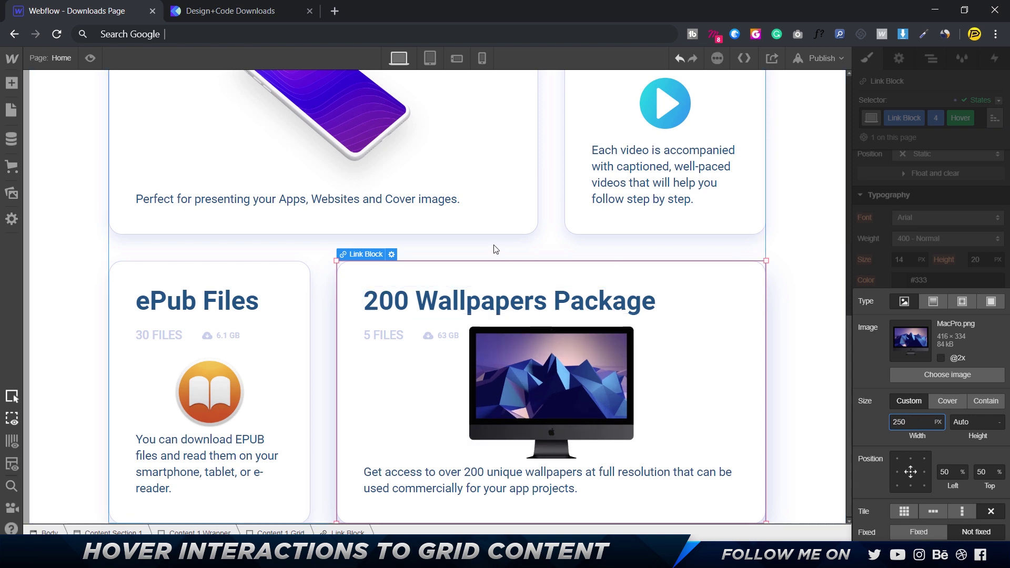
# Preview the page to test the card hover, switching the card back to its normal state.
pyautogui.click(89, 58)
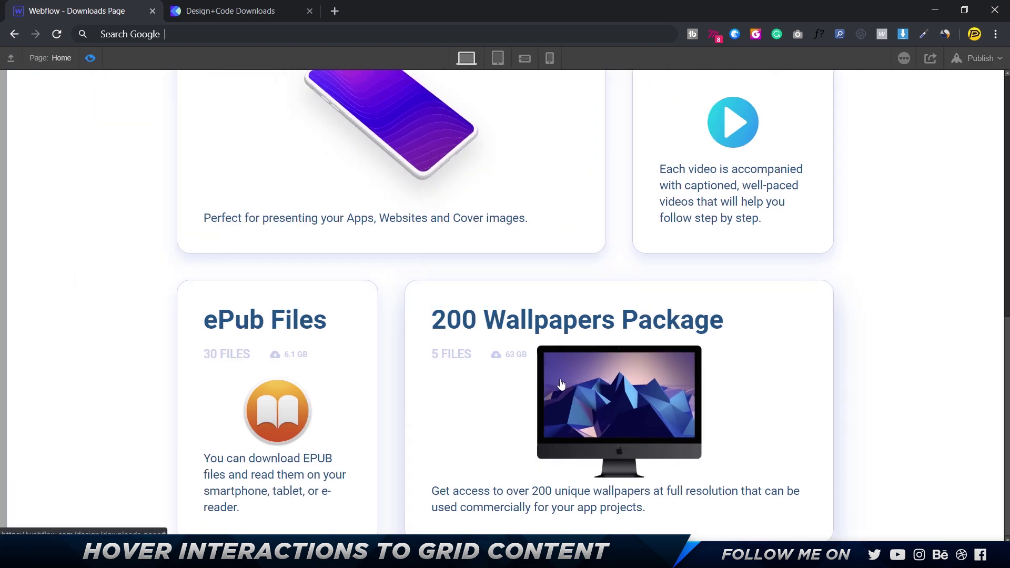
pyautogui.click(90, 57)
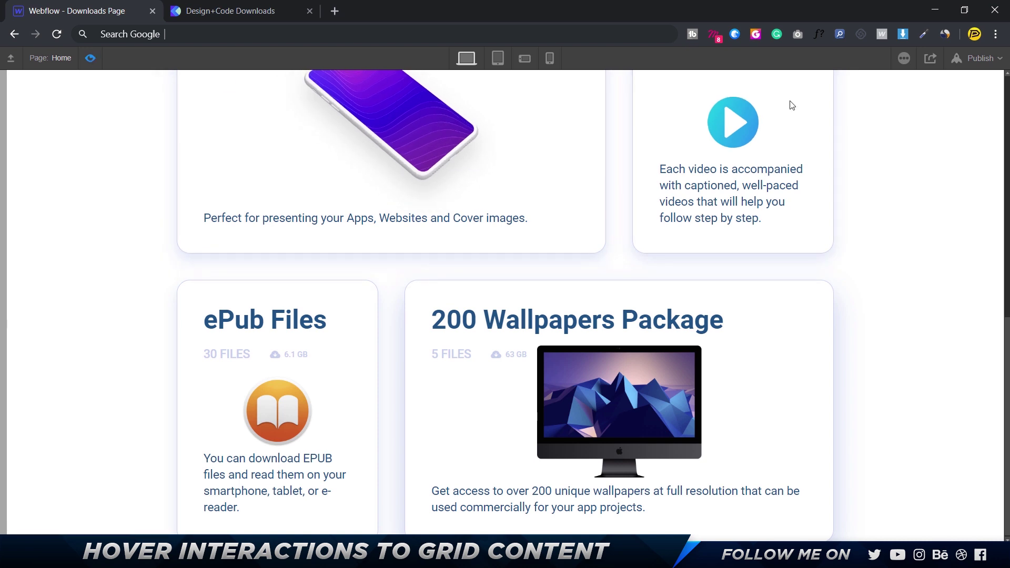
pyautogui.click(999, 100)
pyautogui.click(976, 119)
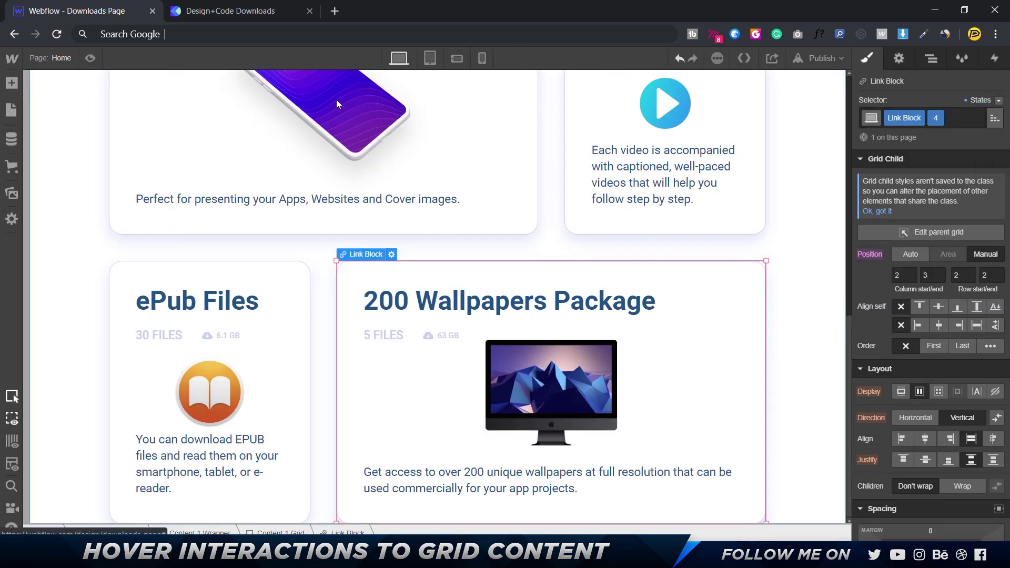
pyautogui.click(90, 58)
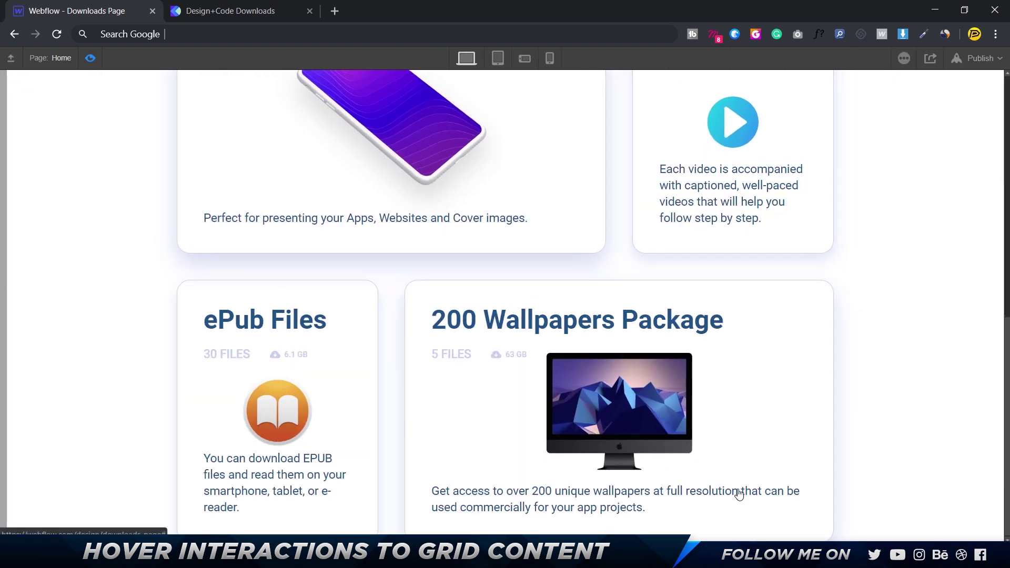
pyautogui.click(89, 58)
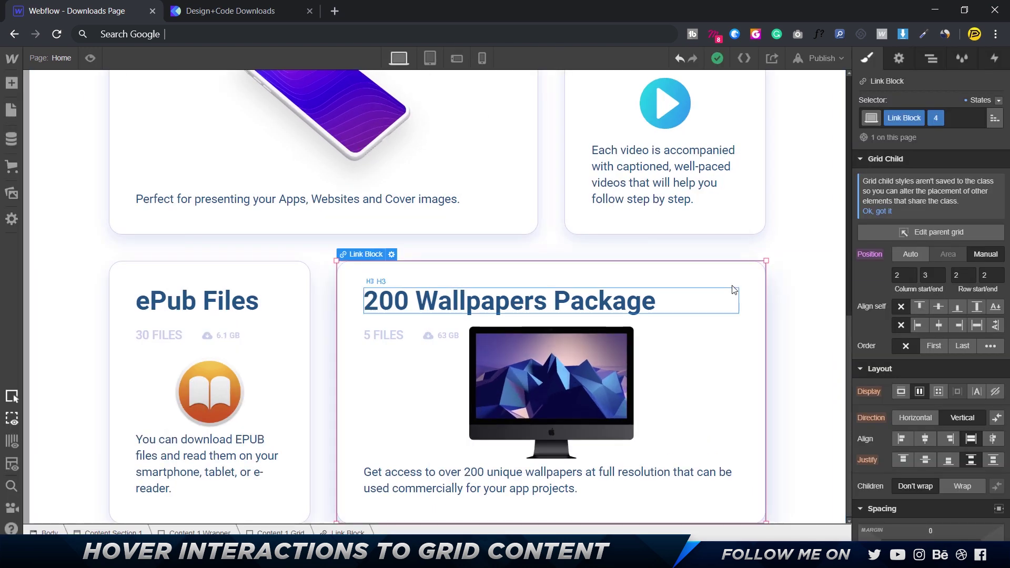
# Check the MacPro.png background's normal-state width of 200 px.
pyautogui.scroll(-5, 955, 399)
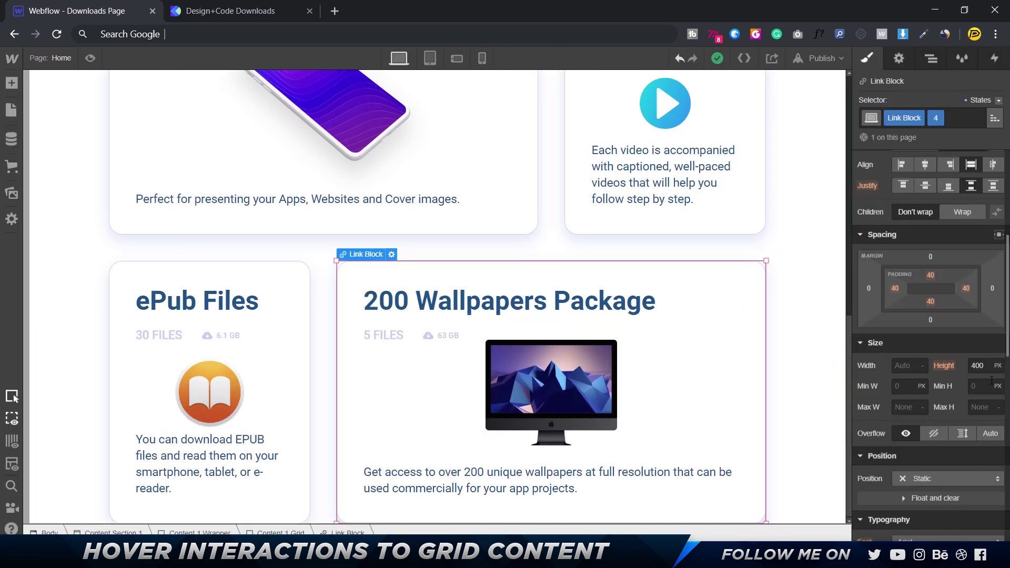
pyautogui.scroll(-5, 982, 371)
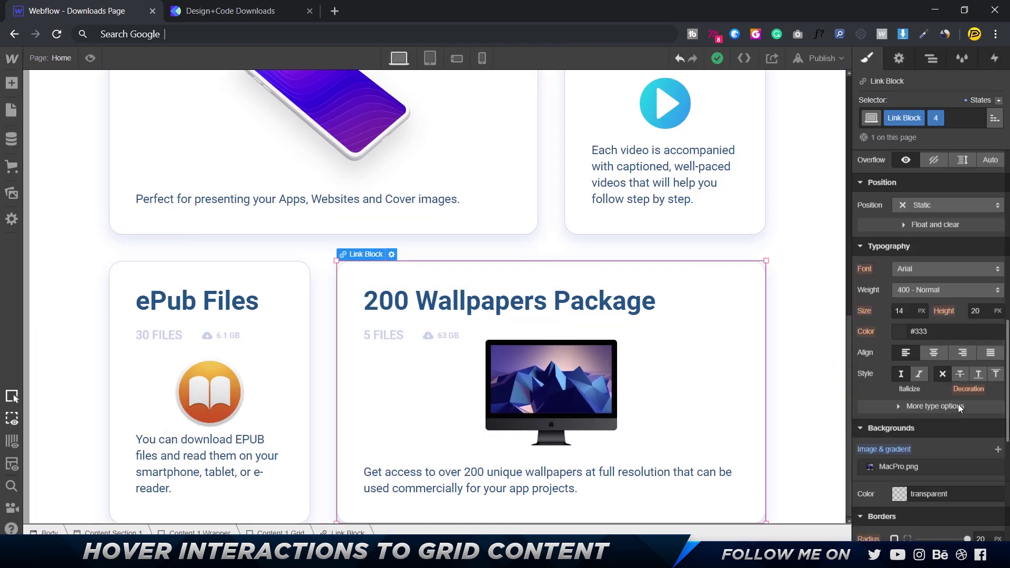
pyautogui.click(910, 466)
pyautogui.click(908, 423)
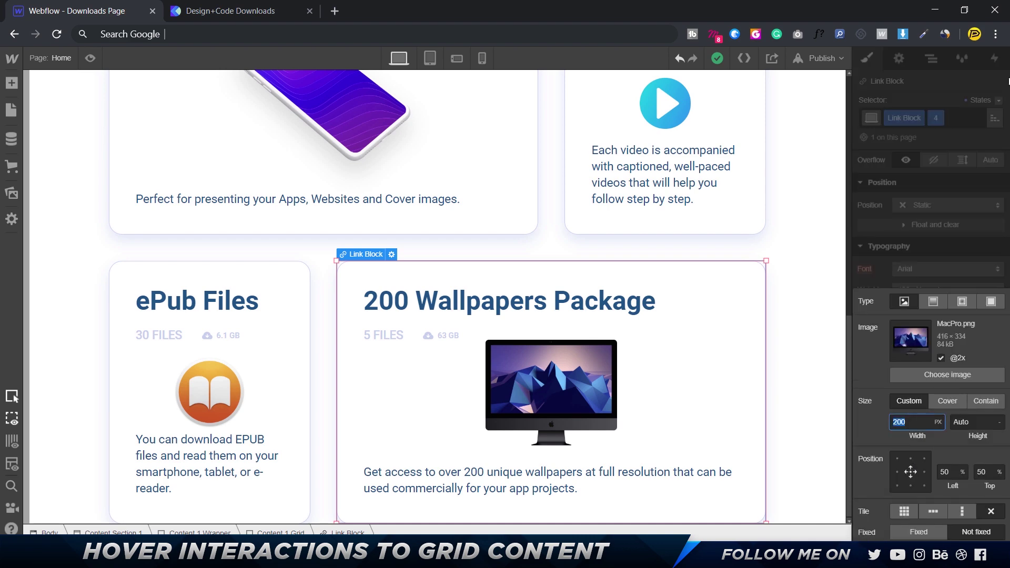
pyautogui.click(998, 100)
# Set the hover-state MacPro.png background width to 230 px.
pyautogui.click(998, 100)
pyautogui.click(977, 125)
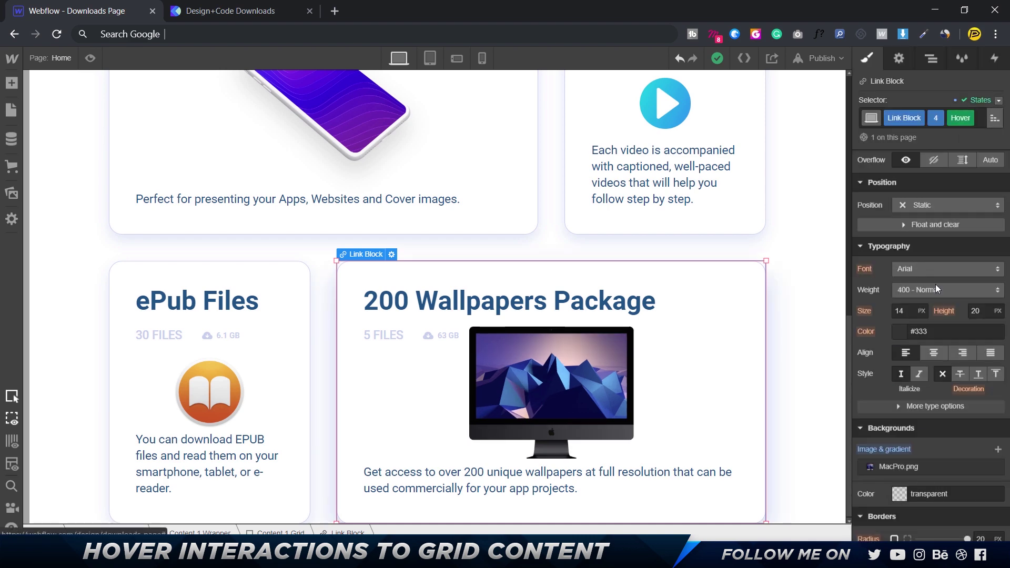
pyautogui.scroll(-6, 926, 347)
pyautogui.scroll(2, 913, 263)
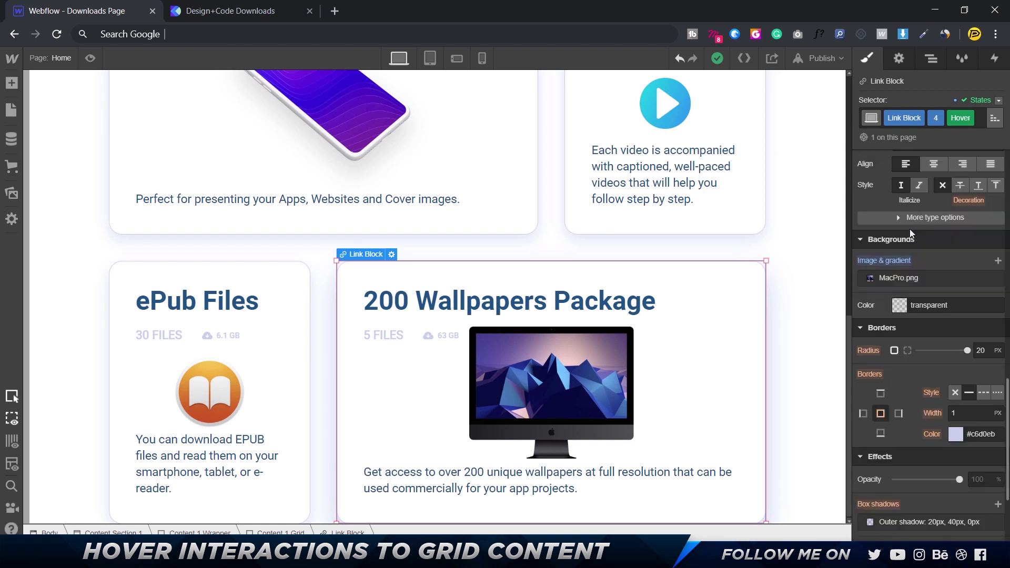
pyautogui.click(896, 279)
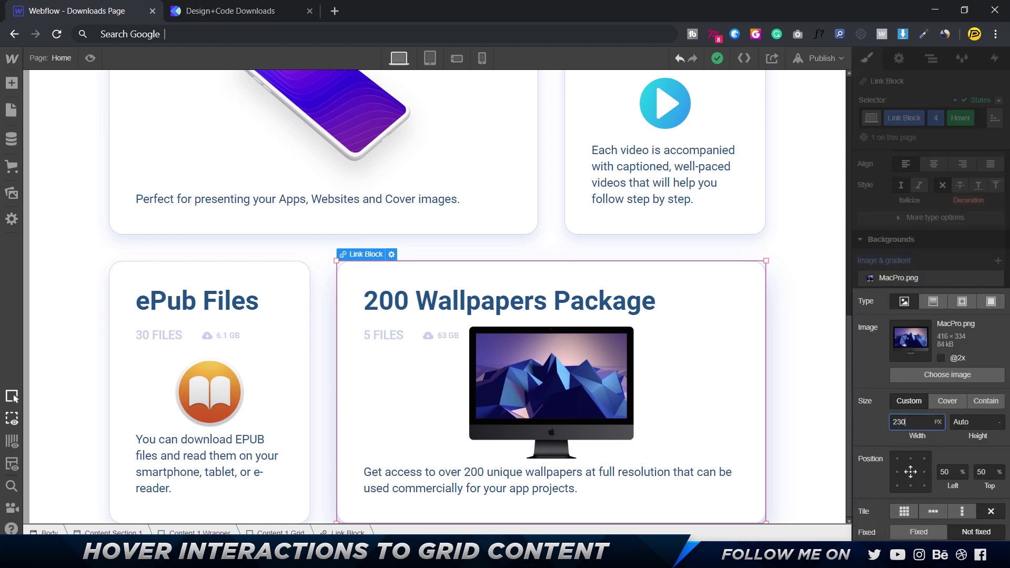
pyautogui.press('Return')
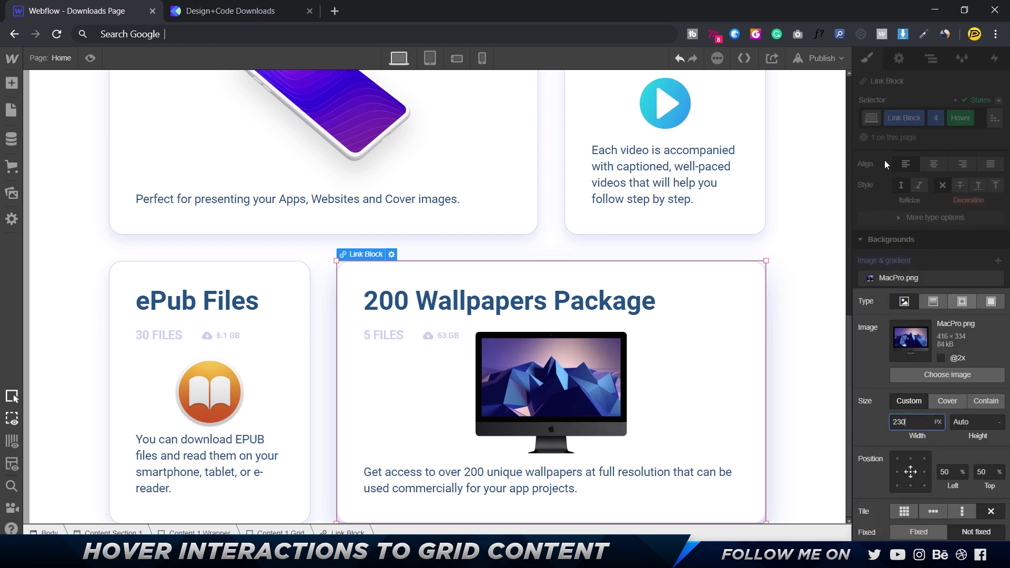
# Preview the finished cards and scroll the live Design+Code downloads page to compare.
pyautogui.click(92, 91)
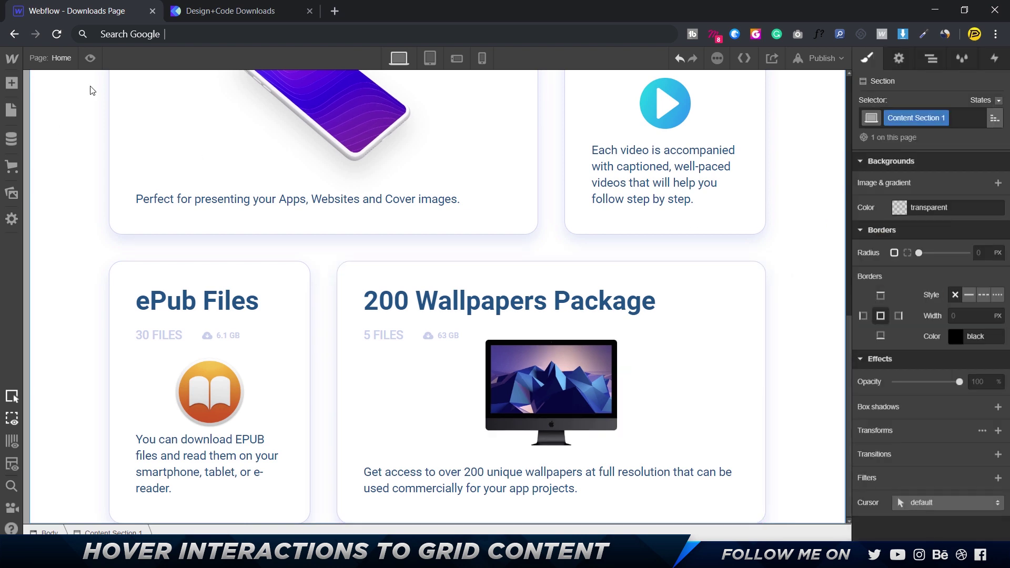
pyautogui.click(90, 58)
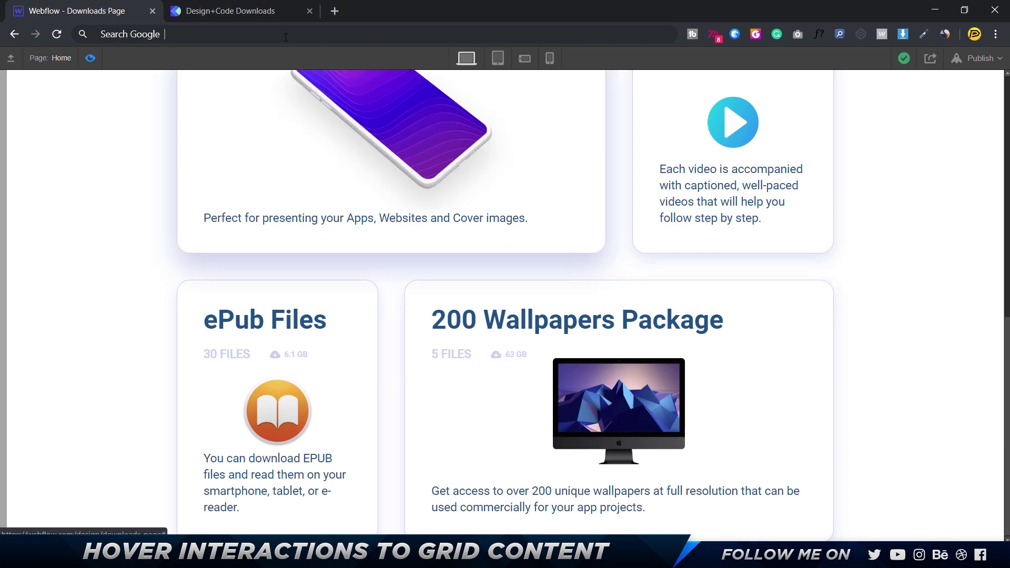
pyautogui.click(241, 11)
pyautogui.scroll(-10, 129, 309)
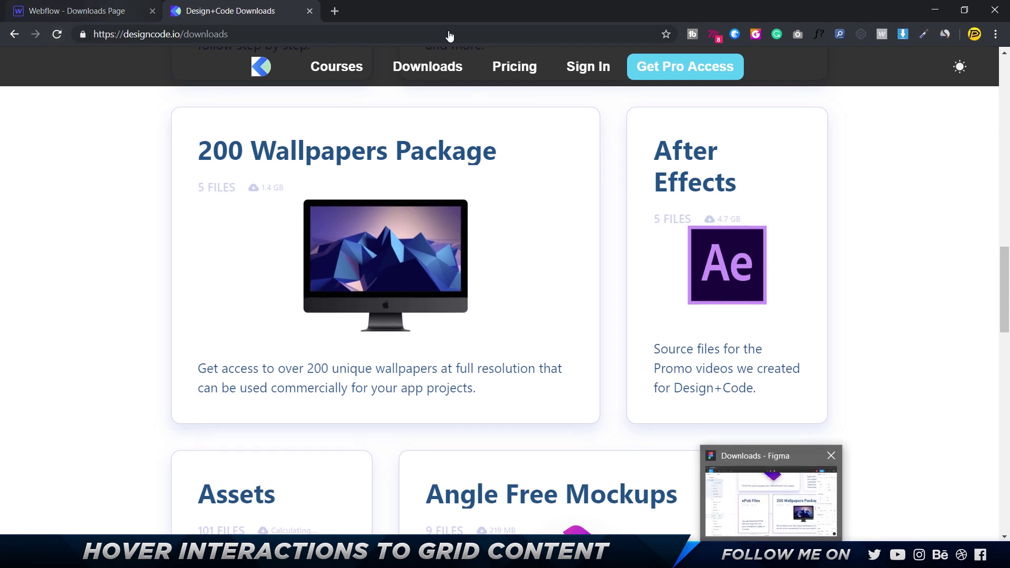
pyautogui.scroll(-4, 282, 300)
# In the Figma Downloads design, deselect everything and scroll to the Top Downloads section.
pyautogui.click(788, 504)
pyautogui.scroll(-5, 664, 350)
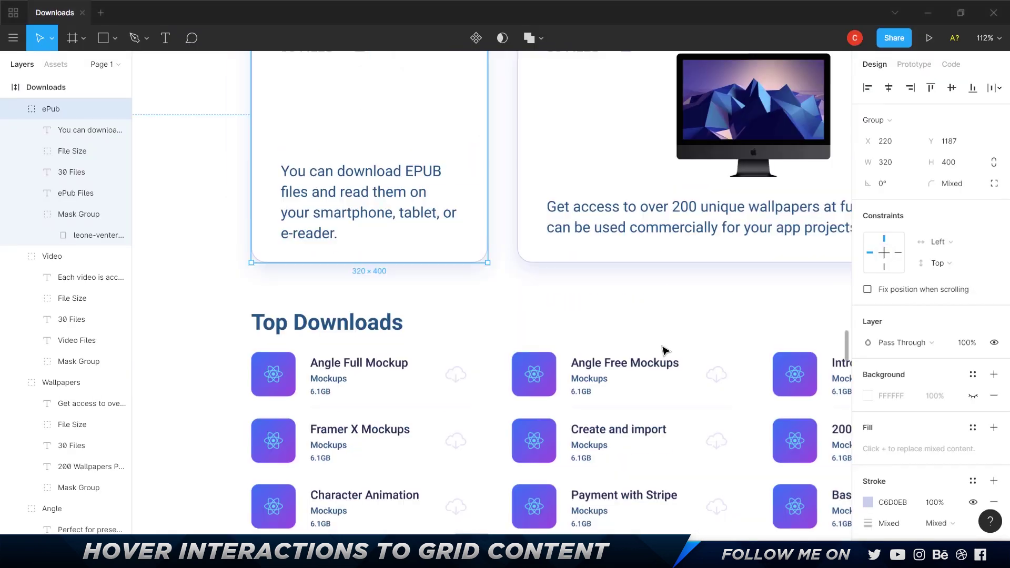
pyautogui.click(197, 316)
pyautogui.scroll(-5, 197, 314)
pyautogui.scroll(3, 216, 384)
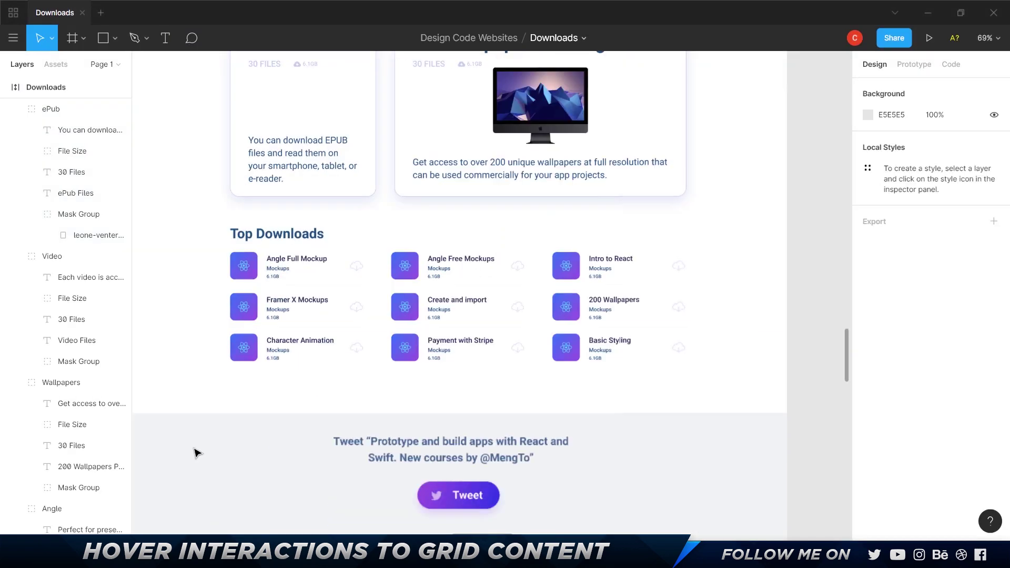